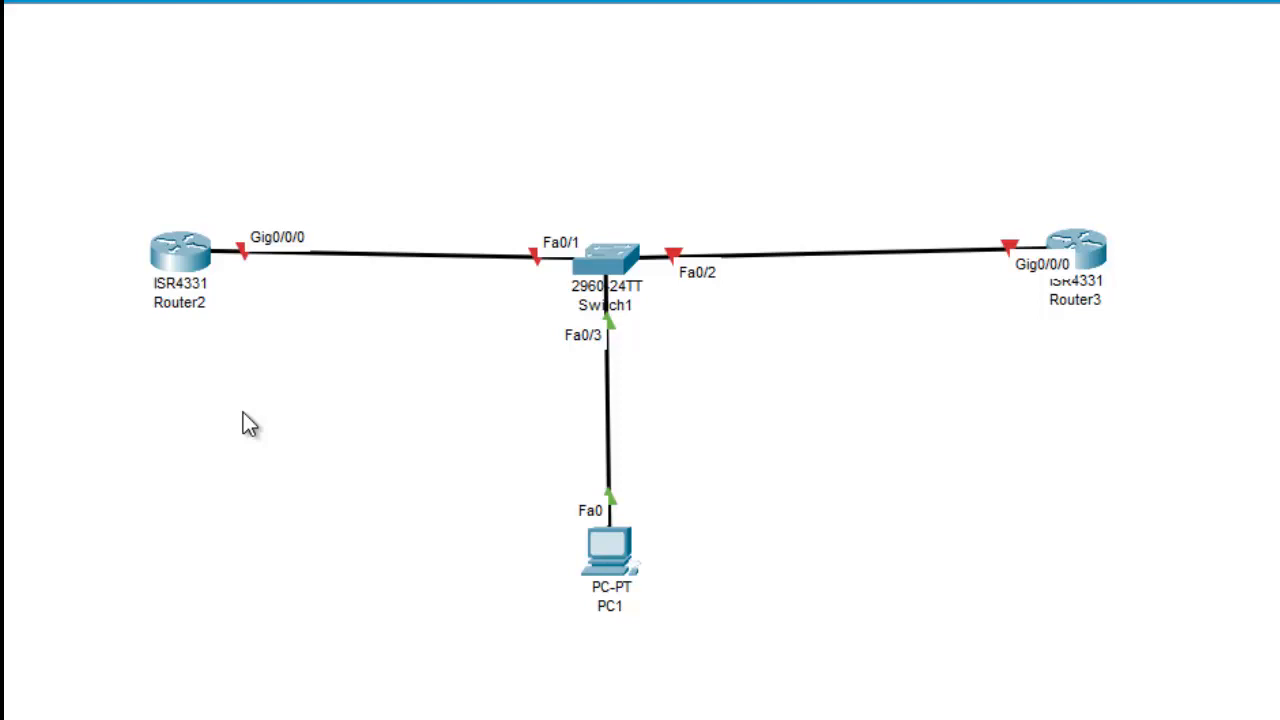
Open Router2's command line, decline the initial configuration dialog and enter privileged EXEC mode.
left_click(168, 259)
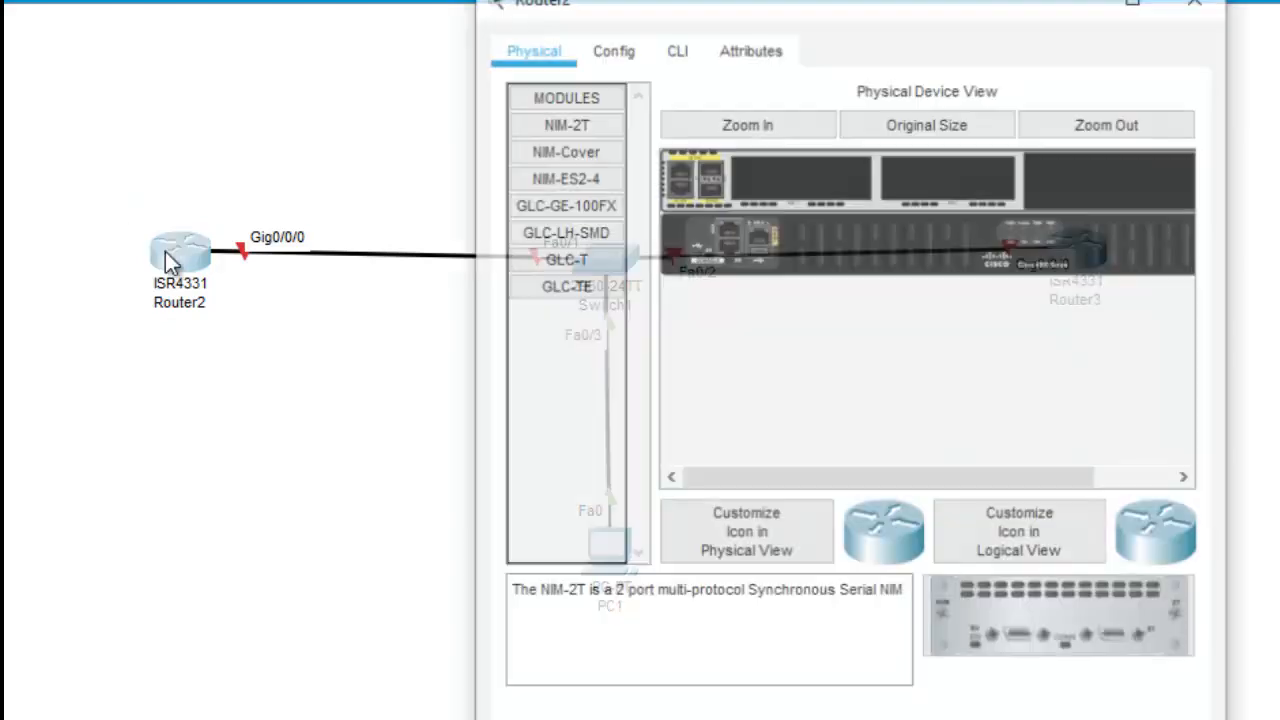
left_click(677, 48)
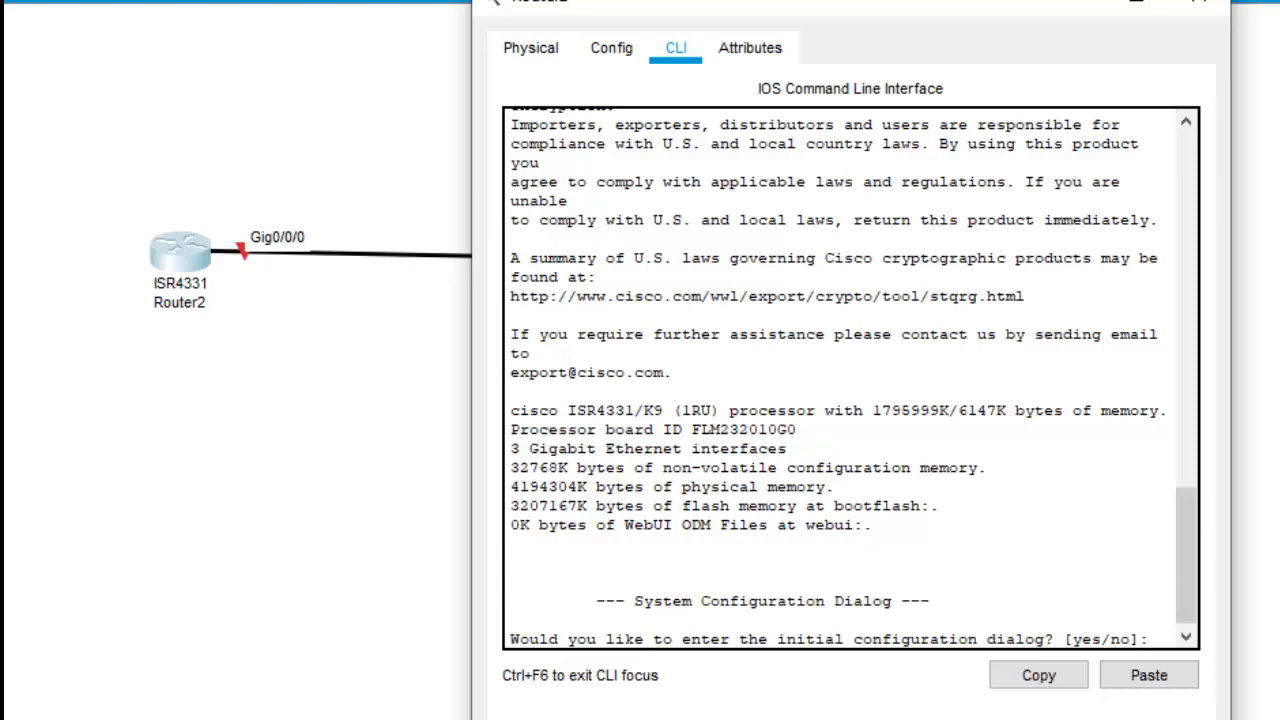
type("no")
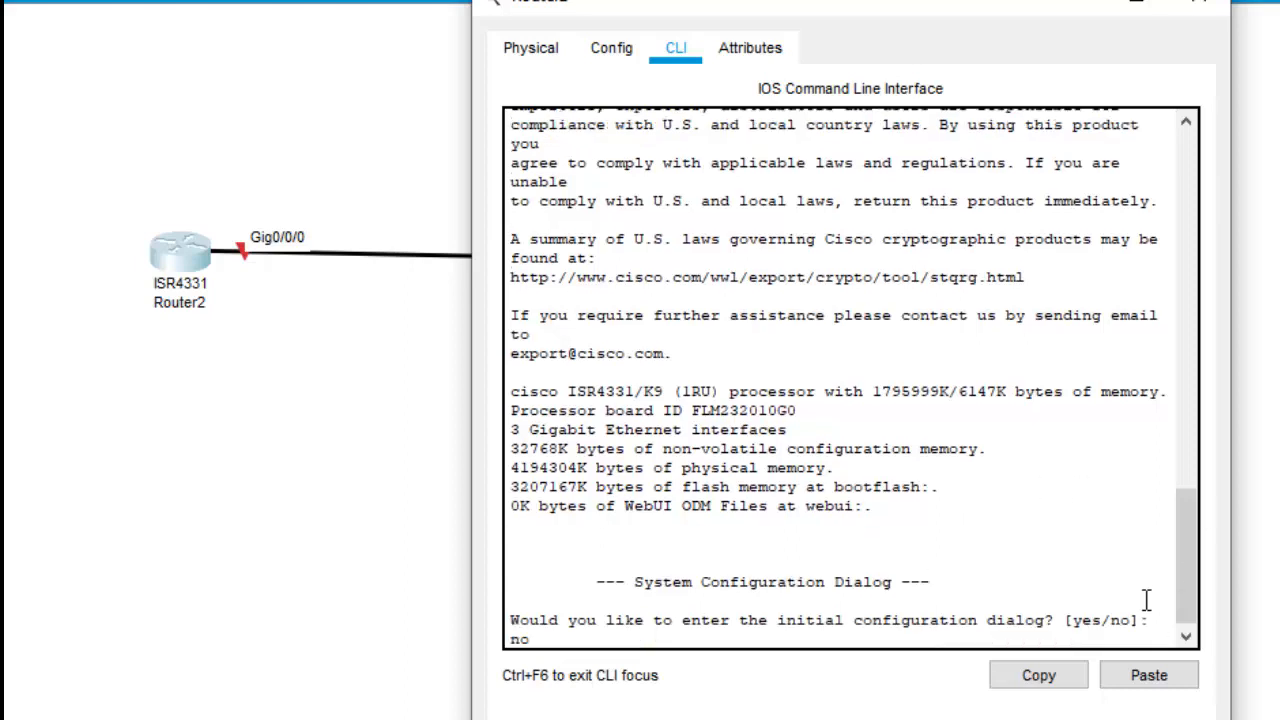
key("Return")
key("Return")
type("en")
key("Return")
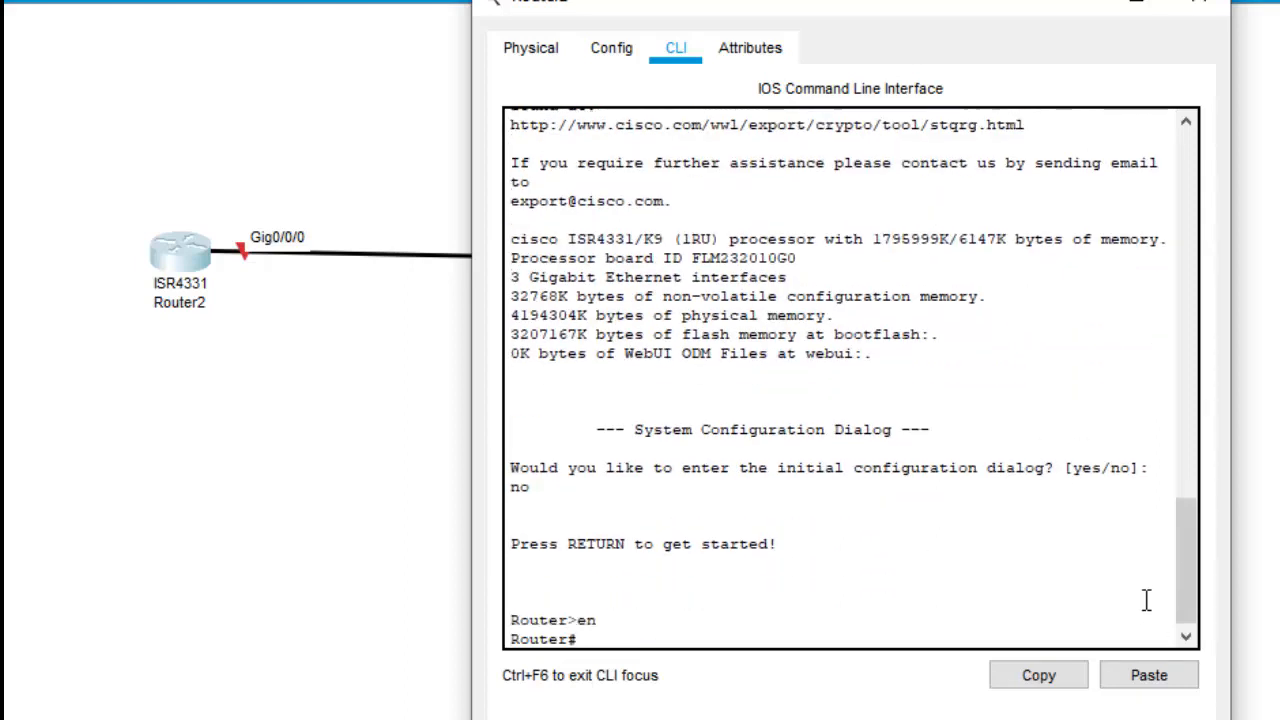
Enter global configuration mode on Router2 and enable IPv6 unicast routing.
type("confi")
key("Tab")
type("ter")
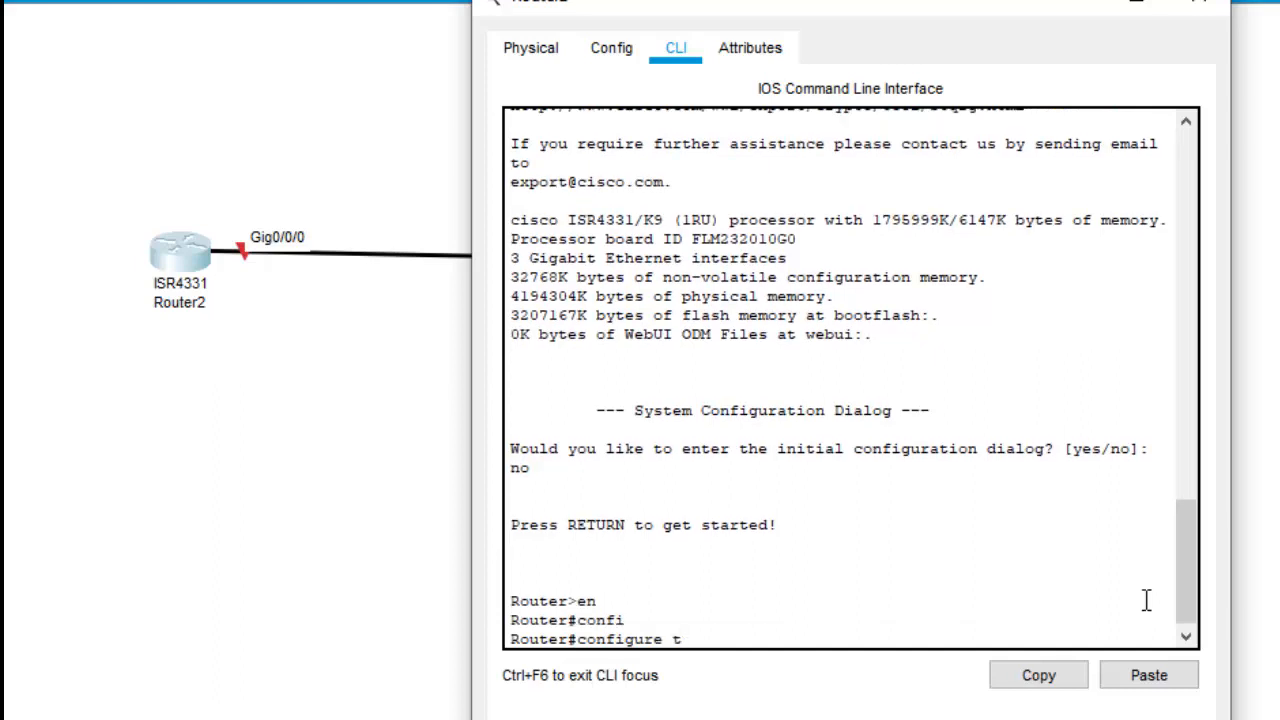
key("Return")
key("Return")
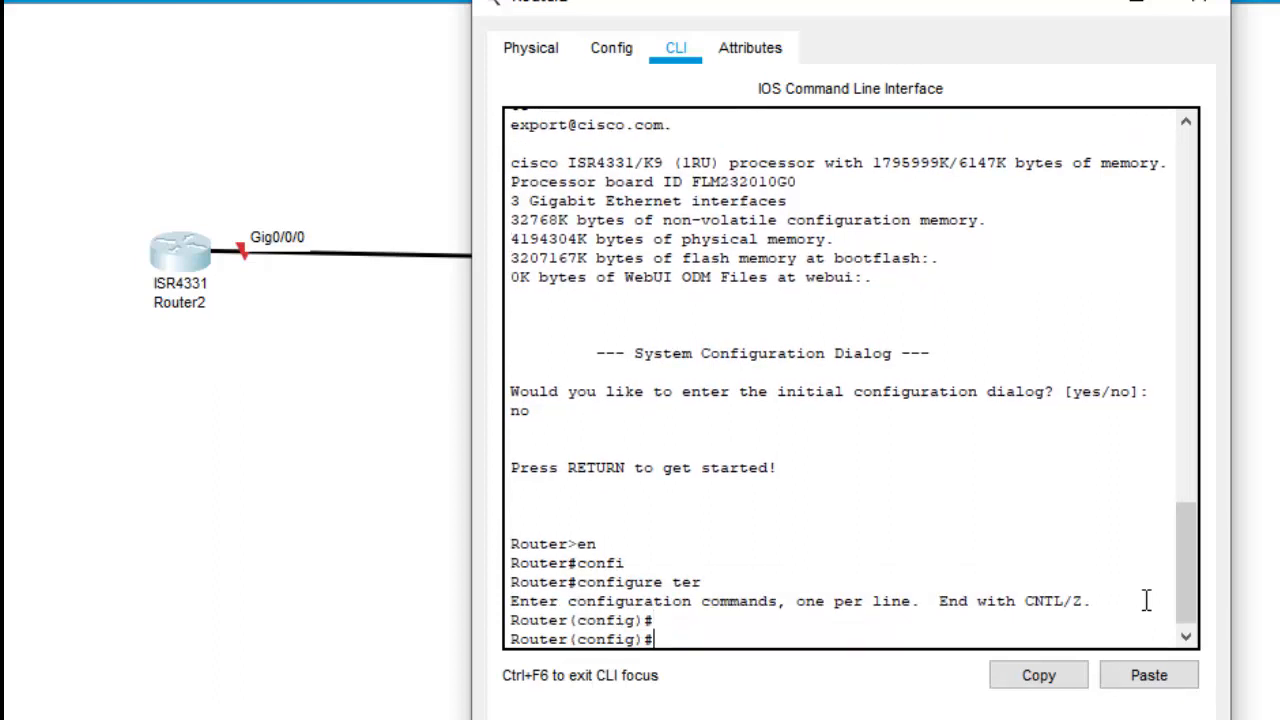
type("ipv6 un")
key("Tab")
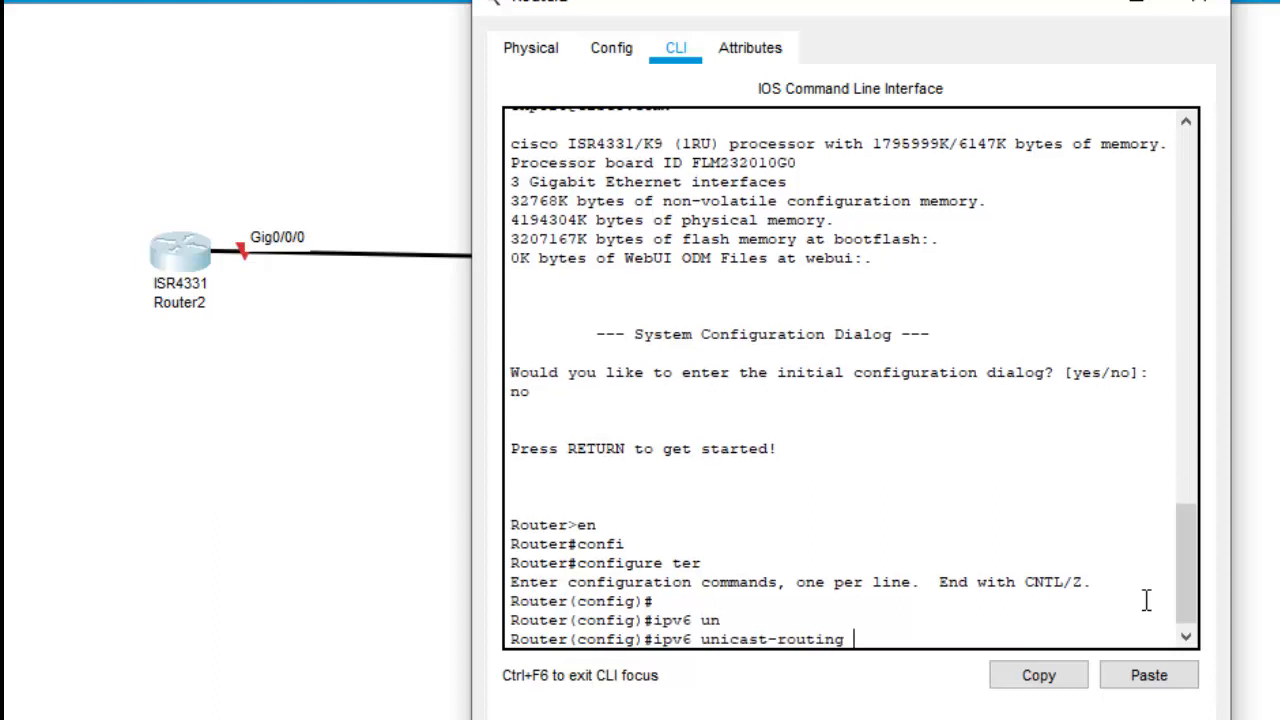
key("Return")
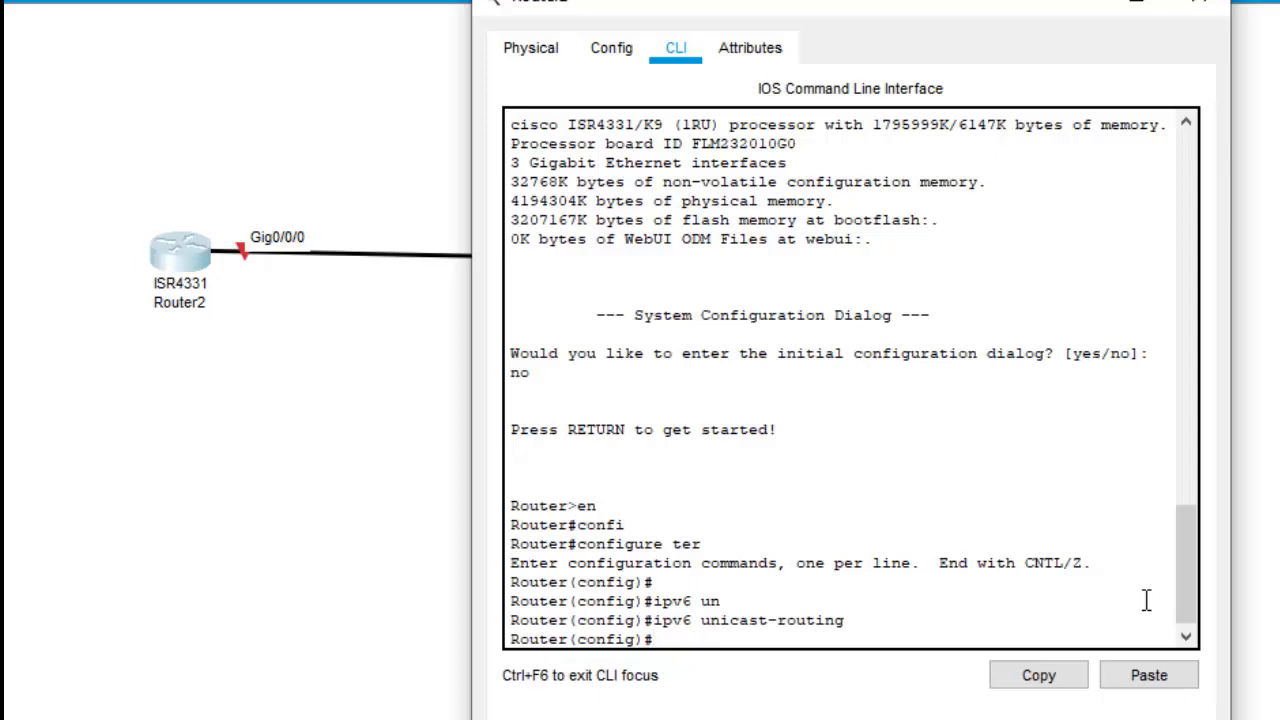
Create an IPv6 DHCP pool named IPv6-RSE-Stateful on Router2.
type("ipv6 dh")
key("Tab")
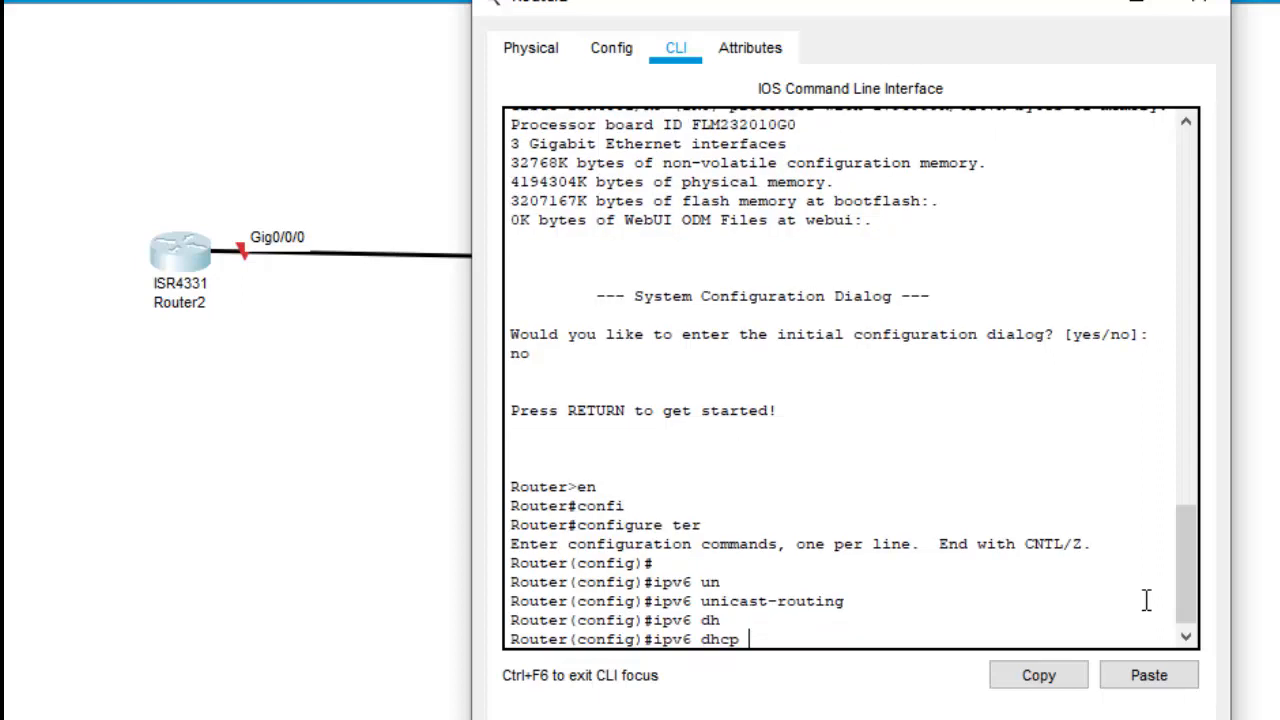
type("p")
key("Tab")
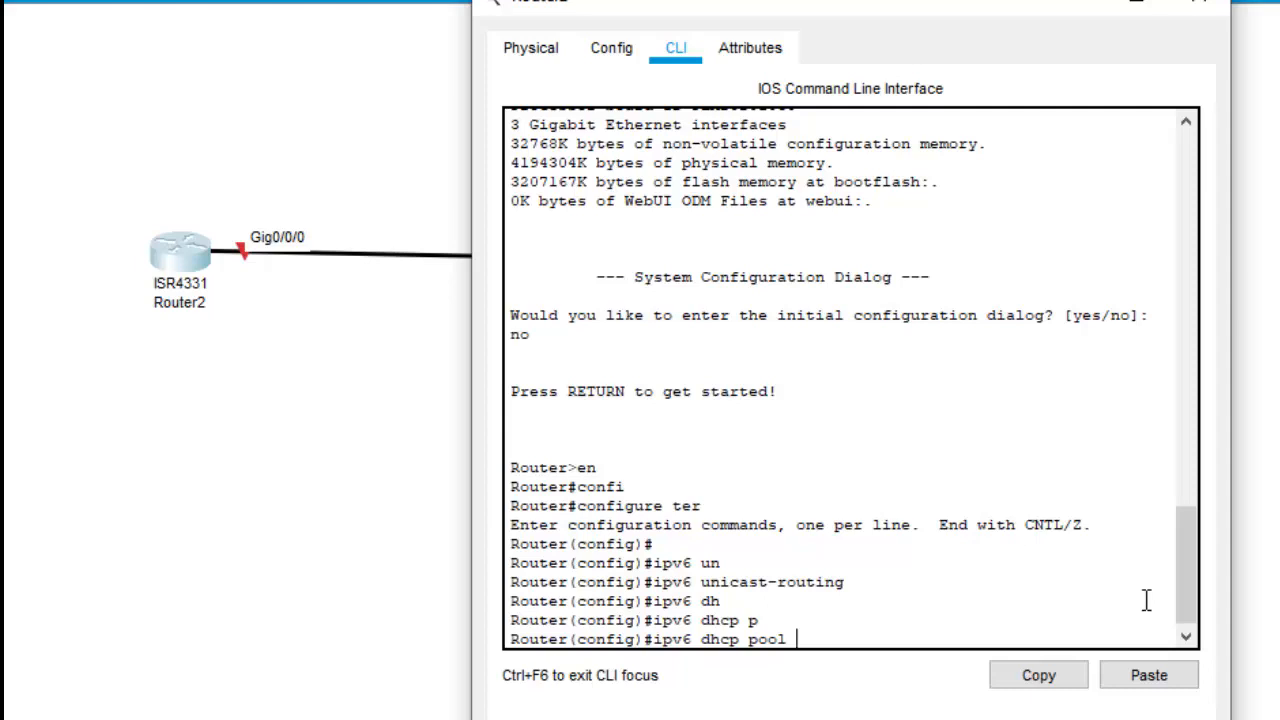
type("IPv6-RSE-State")
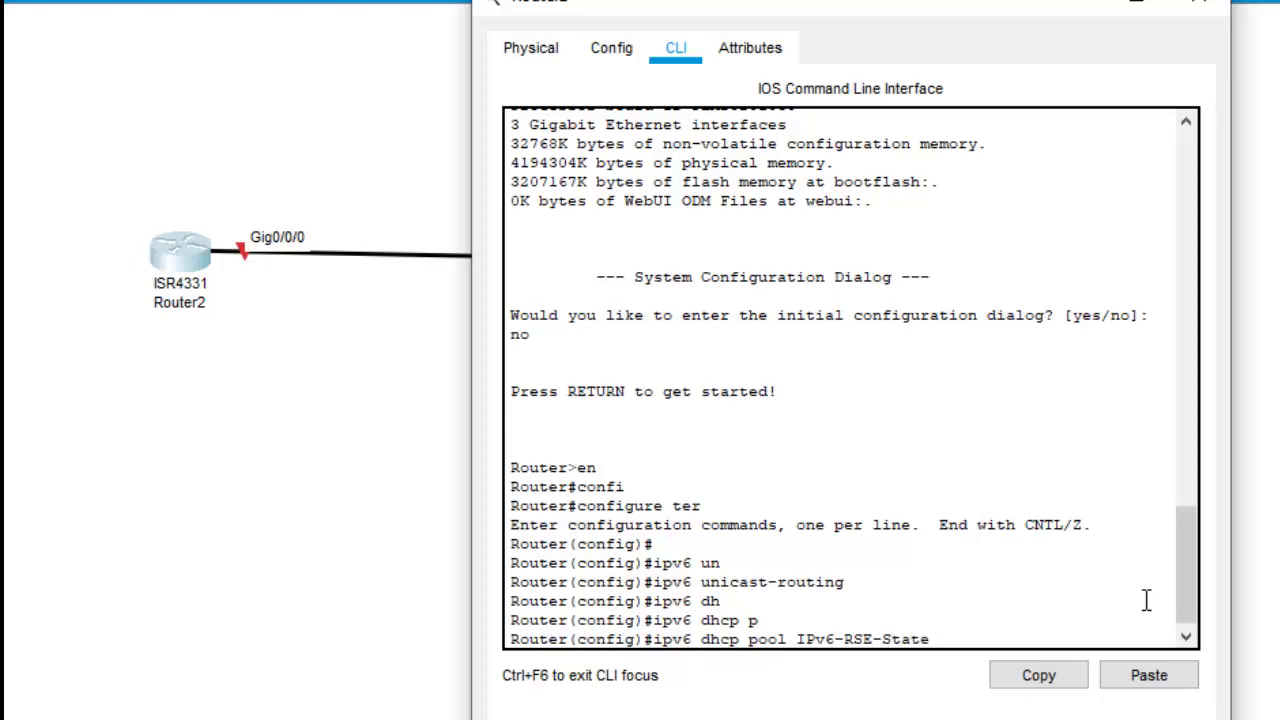
type("ful")
key("Return")
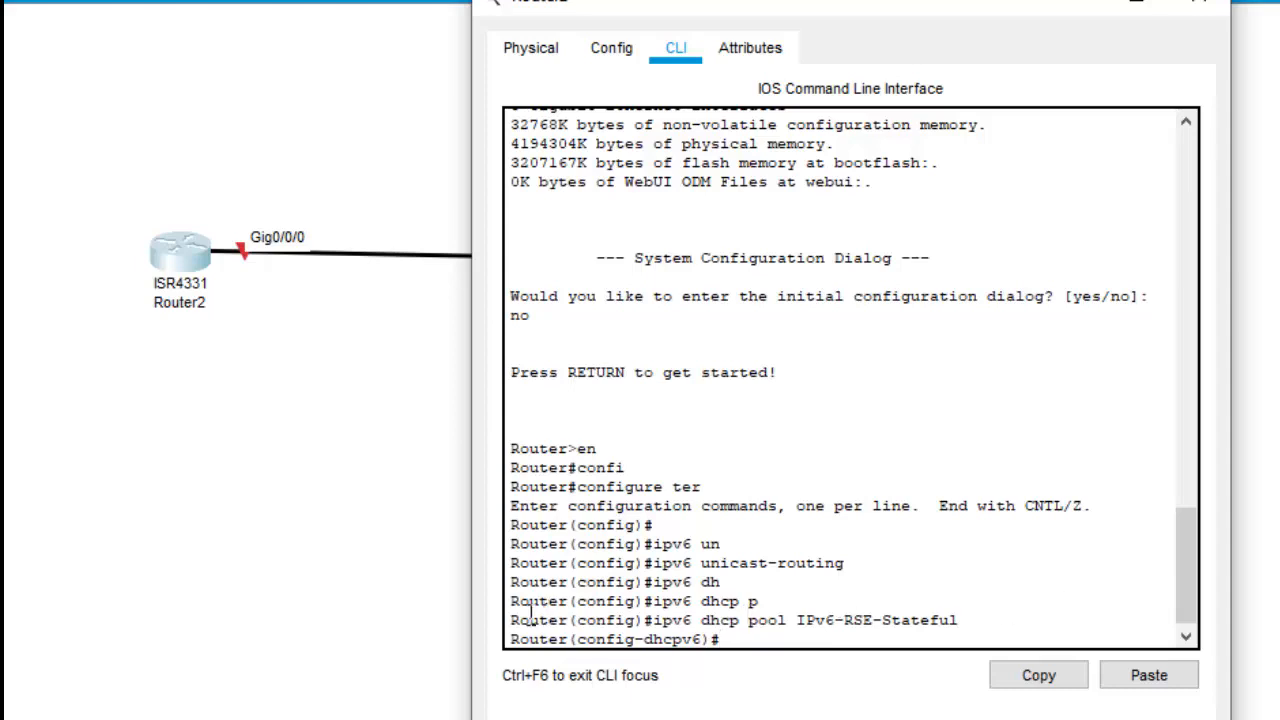
Set the address prefix of the IPv6-RSE-Stateful DHCP pool to 2001:db8:acad:1::/64.
left_click_drag(510, 639, 720, 639)
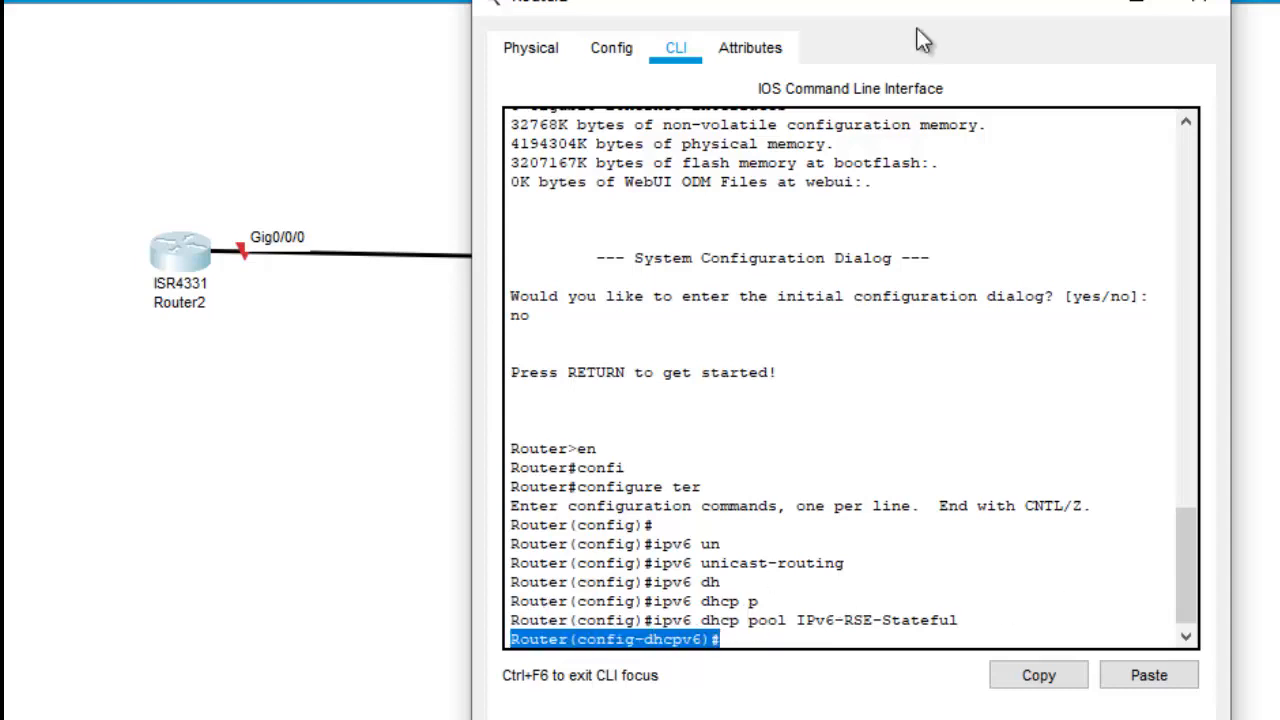
left_click_drag(929, 12, 919, 0)
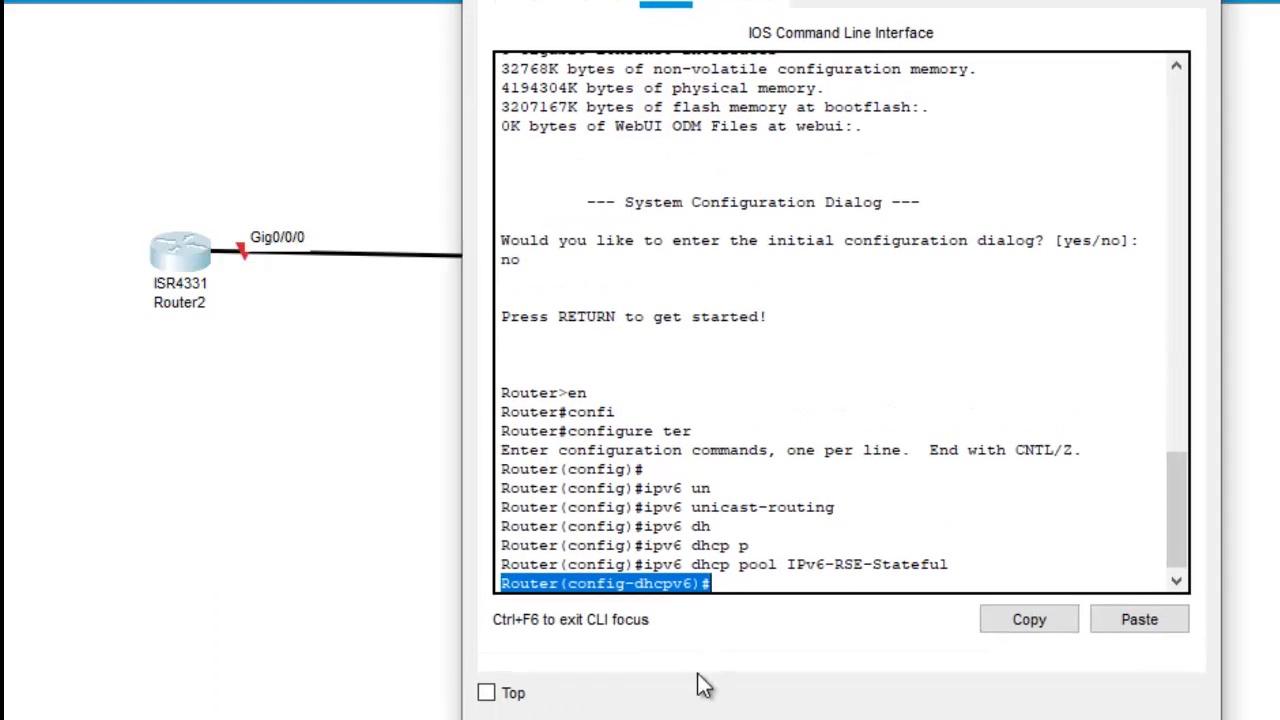
left_click(760, 580)
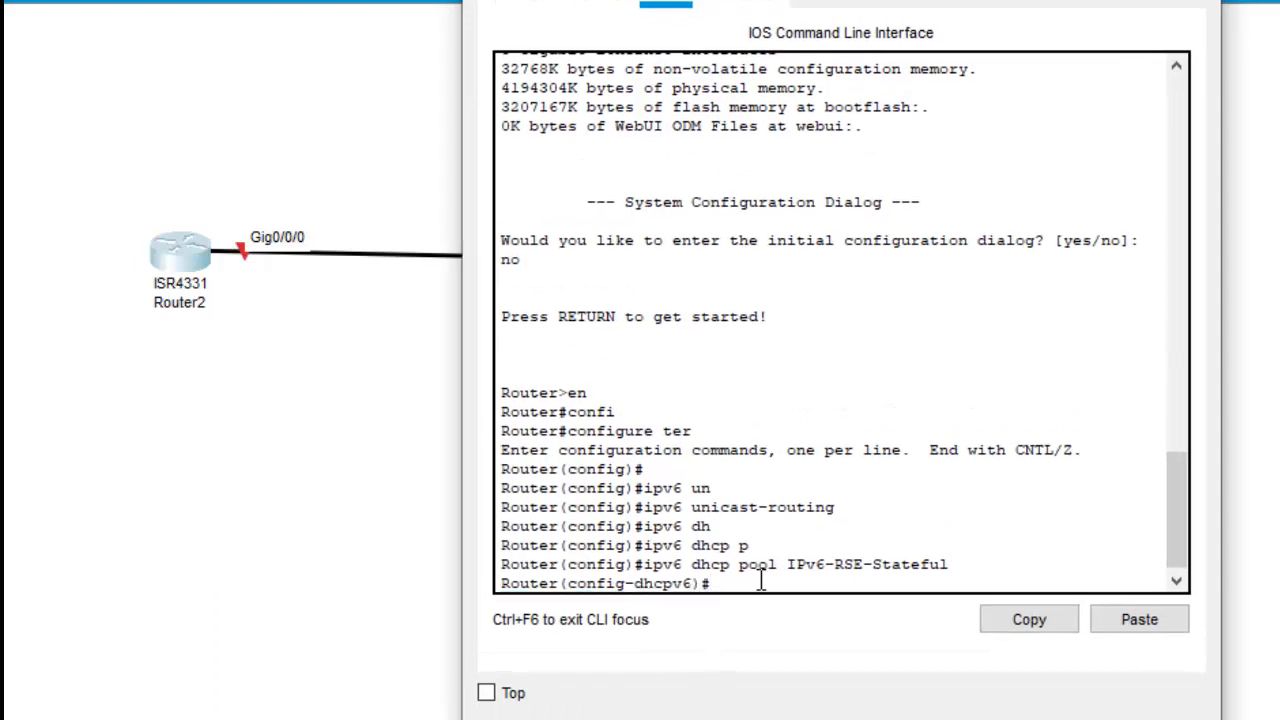
type("ad")
key("Tab")
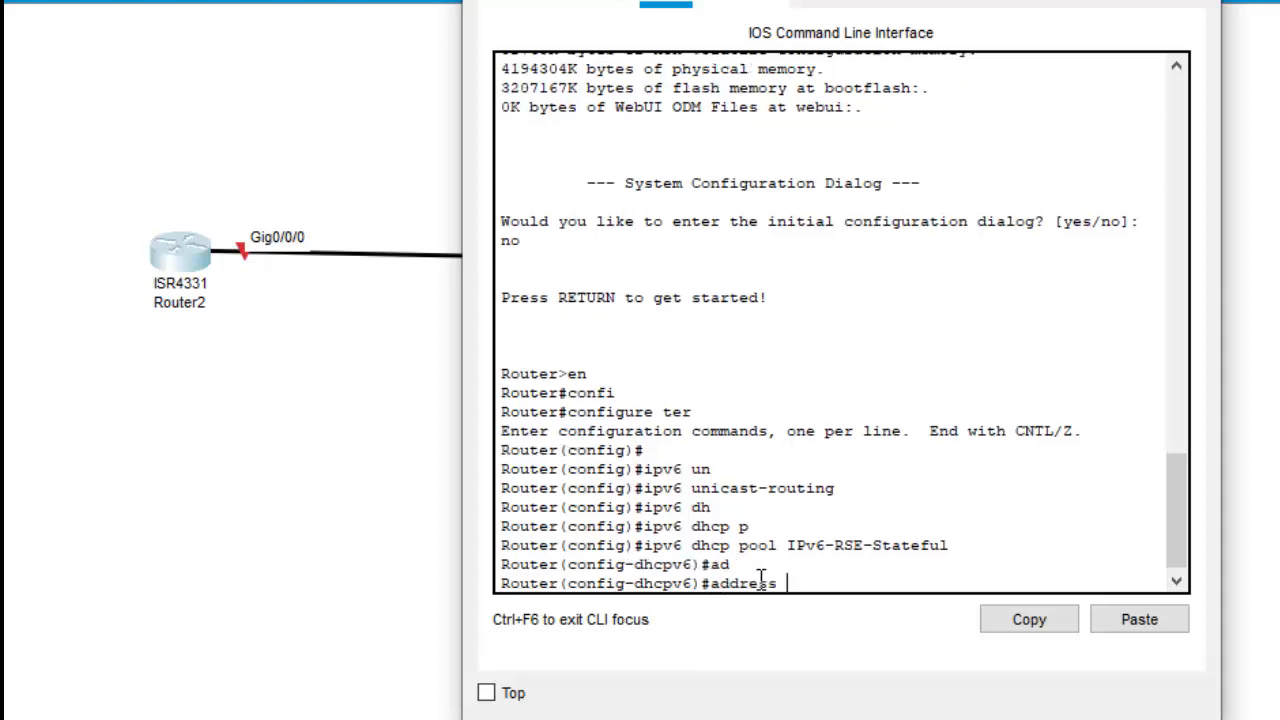
type("pre")
key("Tab")
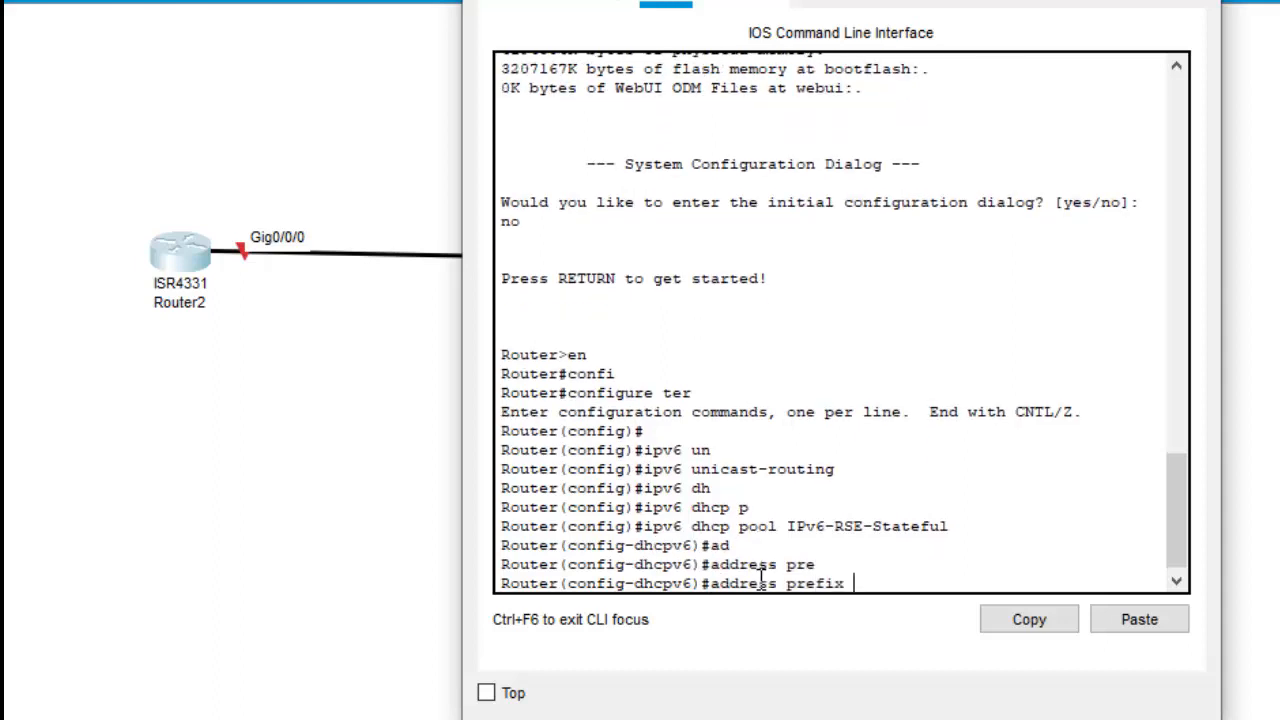
type("2001:db")
type("8:acad")
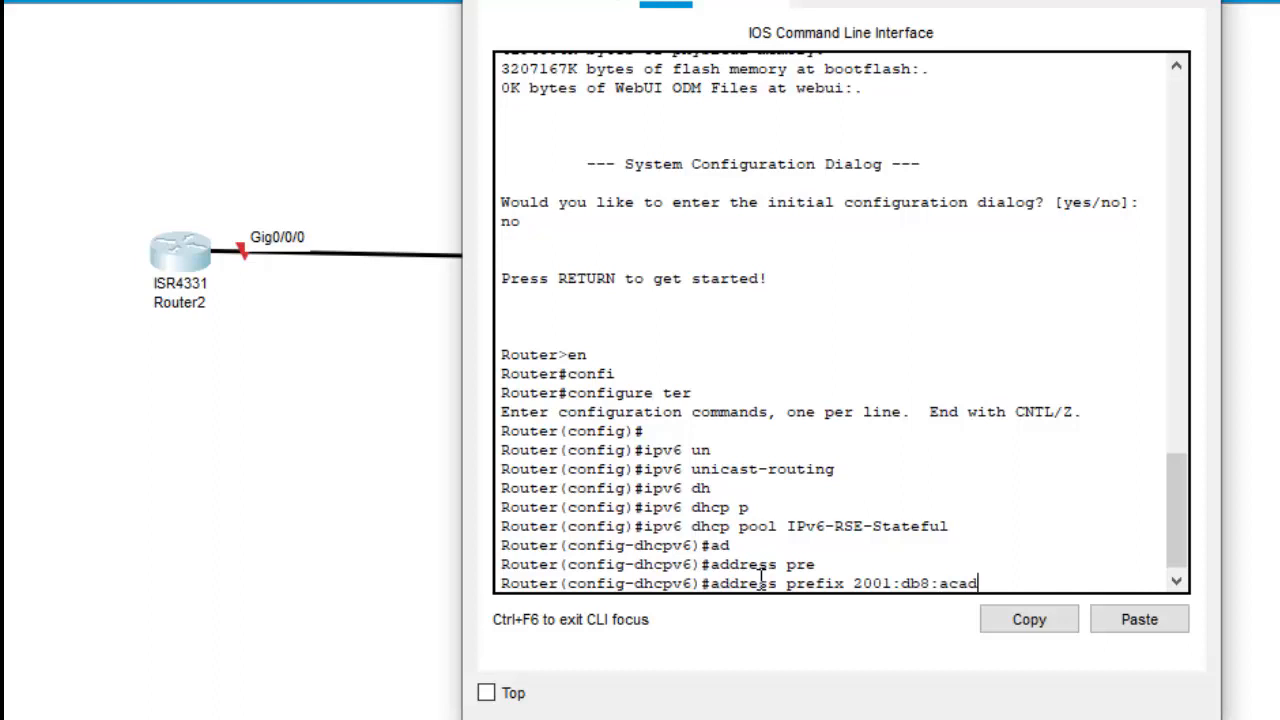
type(":1::/64")
left_click_drag(856, 584, 1068, 582)
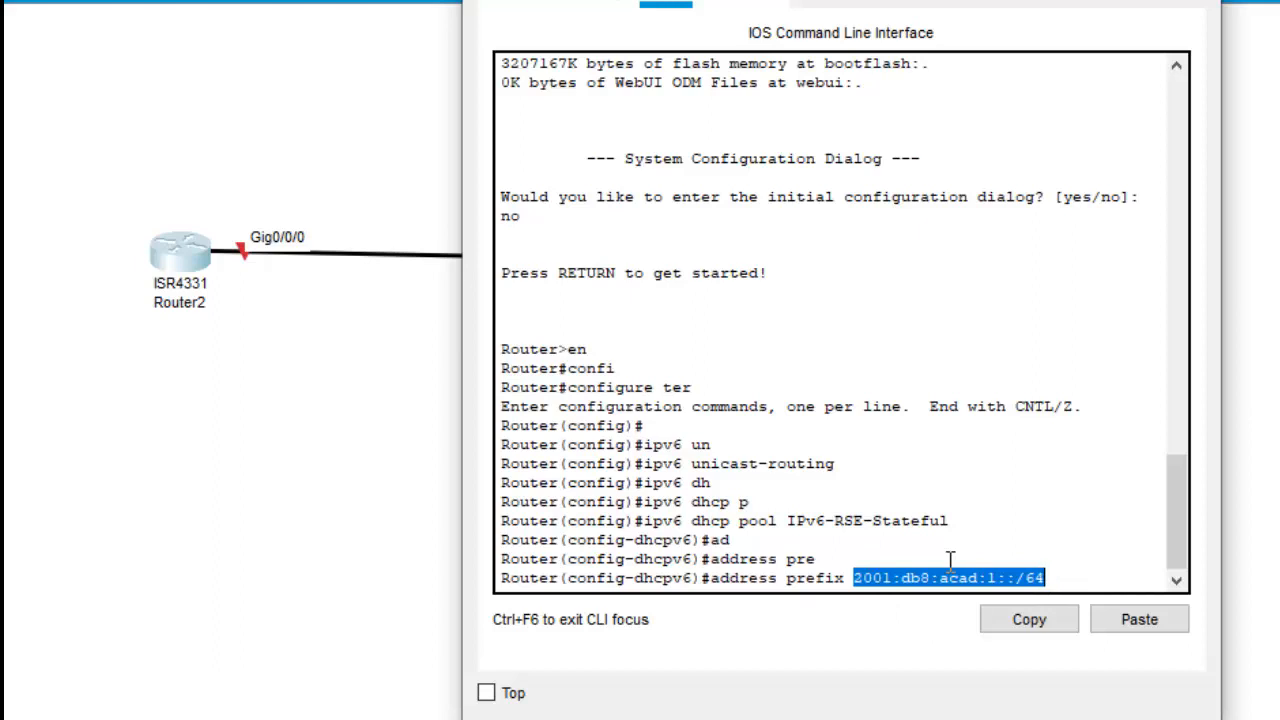
key("Return")
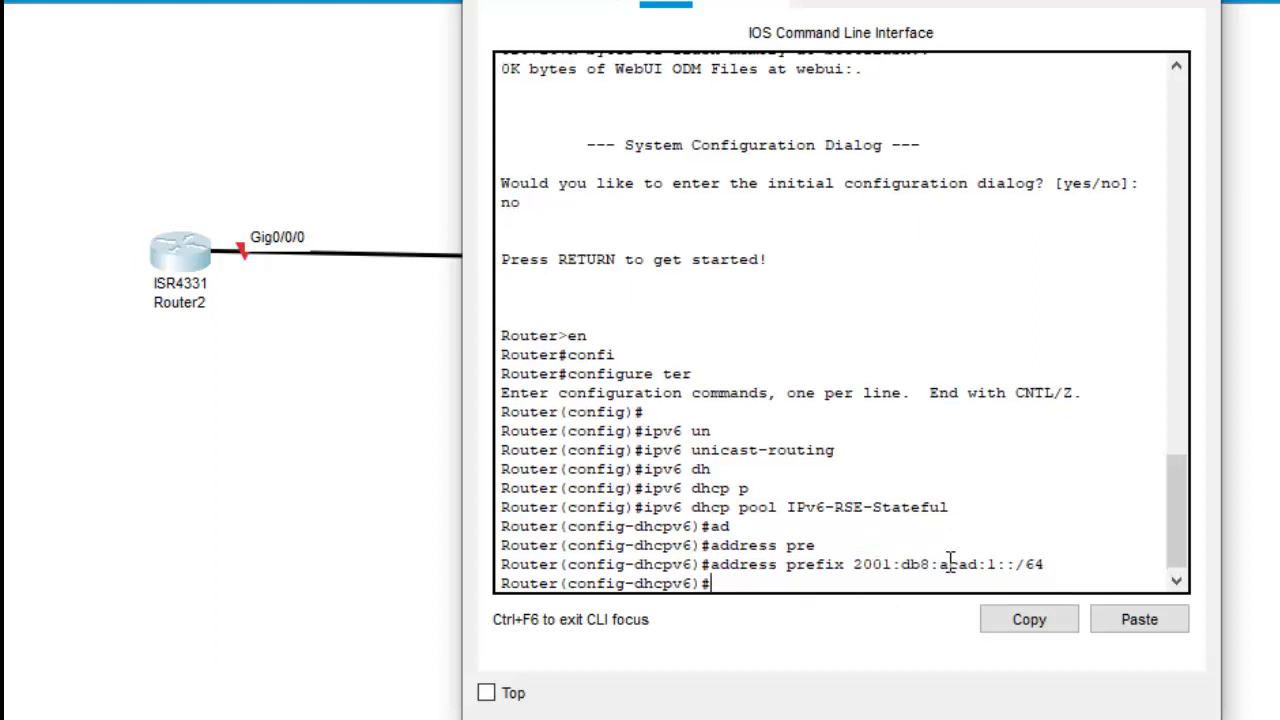
Set the DHCPv6 pool's DNS server to 2001:4860:2020::444F.
type("dn")
key("Tab")
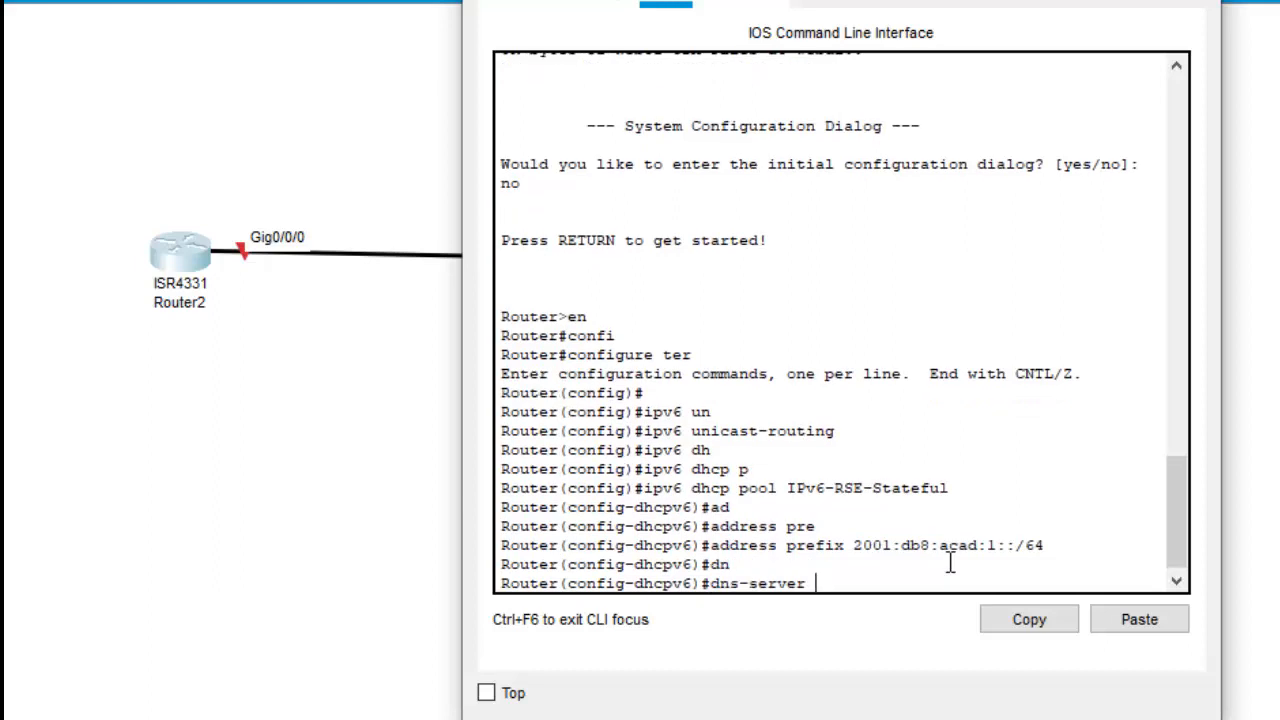
type("2001:")
type("48")
type("60:")
type("2020")
type("::")
type("444")
type("F")
key("Return")
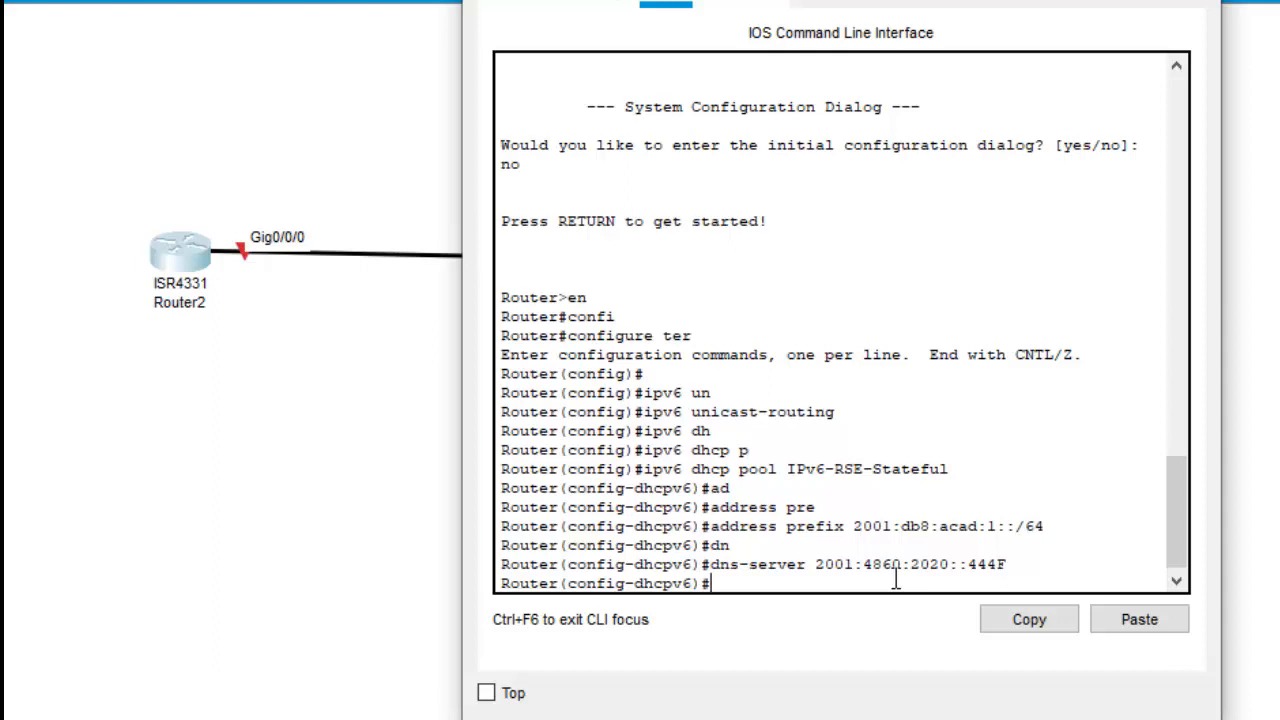
Set the DHCPv6 pool's domain name to RSE-UnivAlger1.dz.
type("d")
type("n")
key("BackSpace")
type("om")
key("Tab")
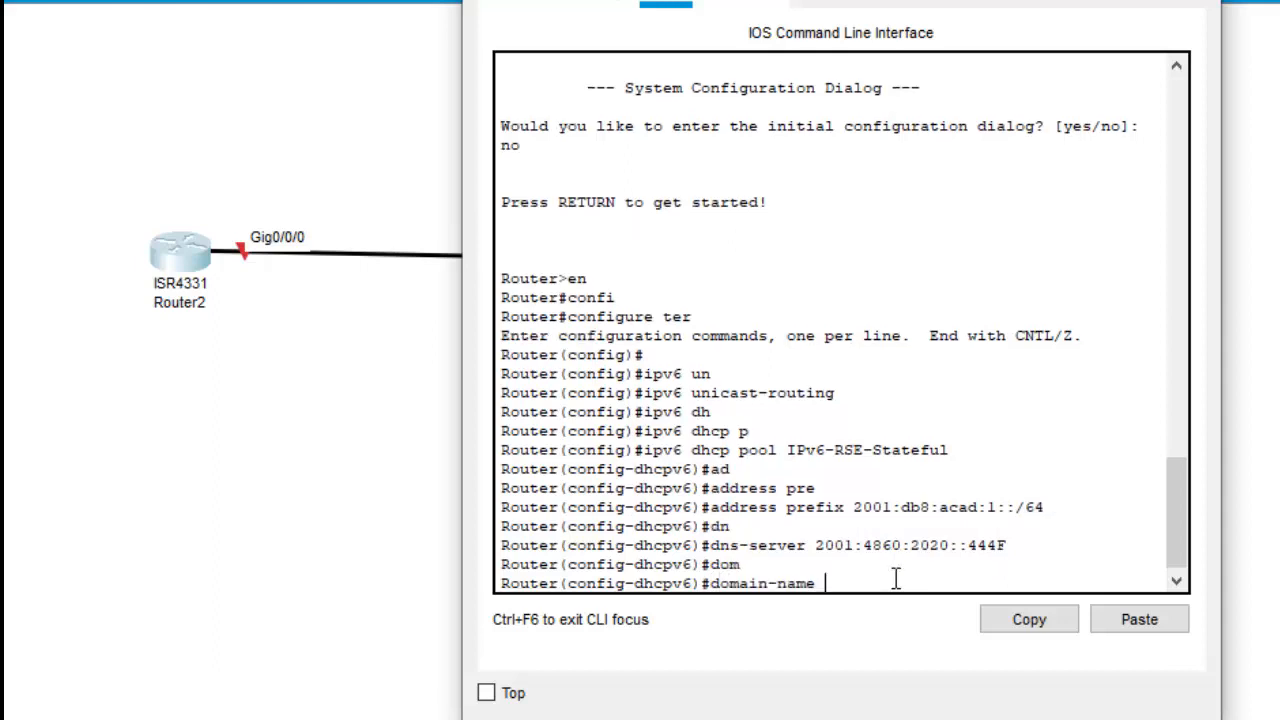
type("RSE-UniiAlger1.dz")
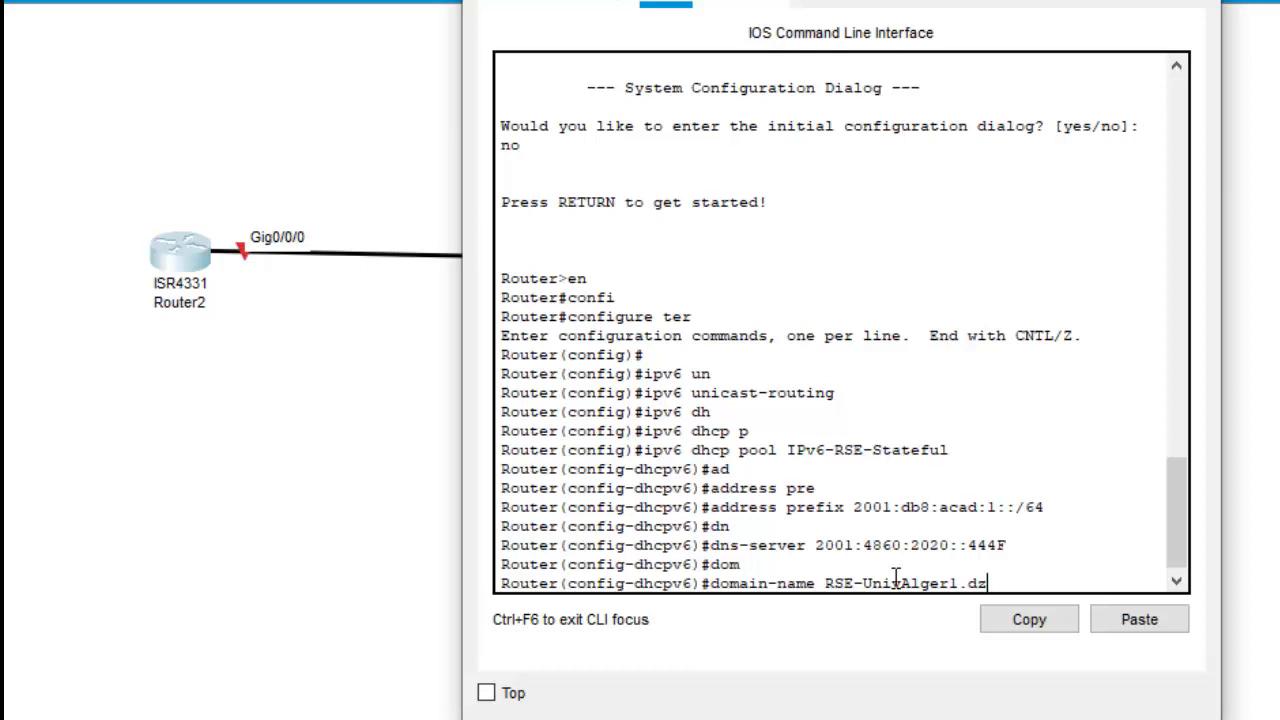
key("Return")
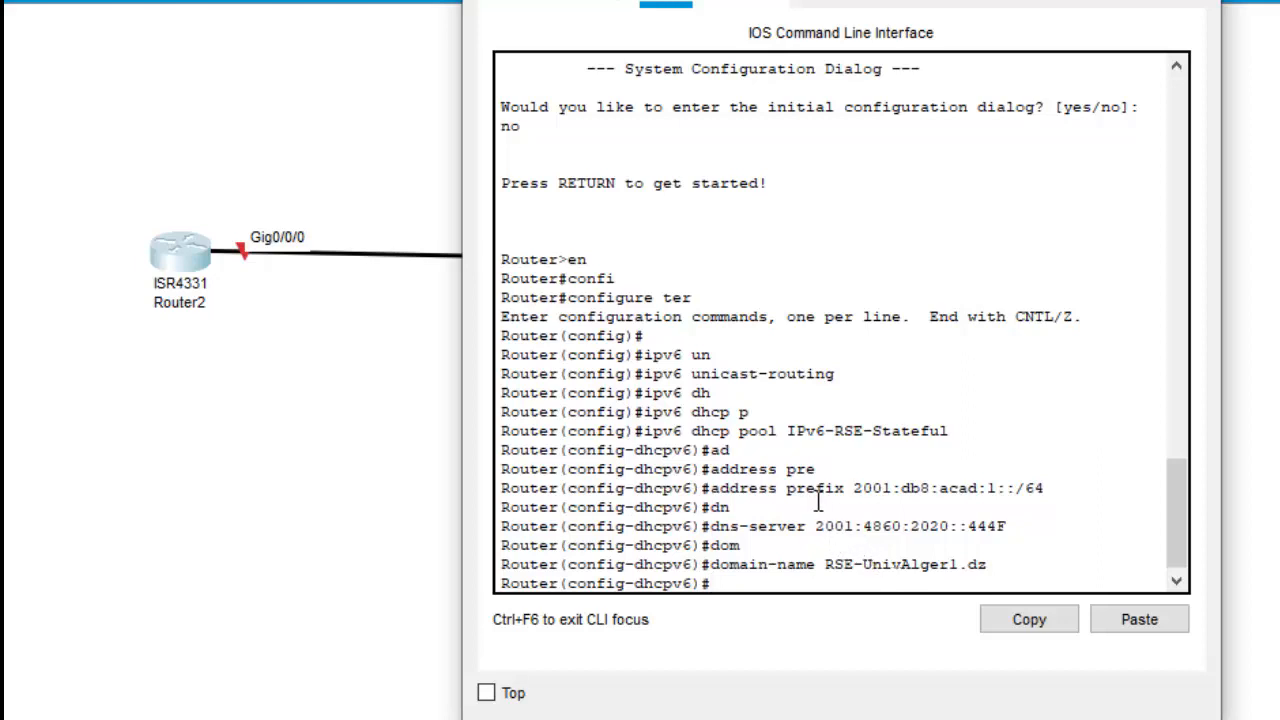
Exit DHCPv6 pool configuration and enter interface configuration for GigabitEthernet 0/0/0 on Router2.
left_click_drag(849, 490, 1123, 490)
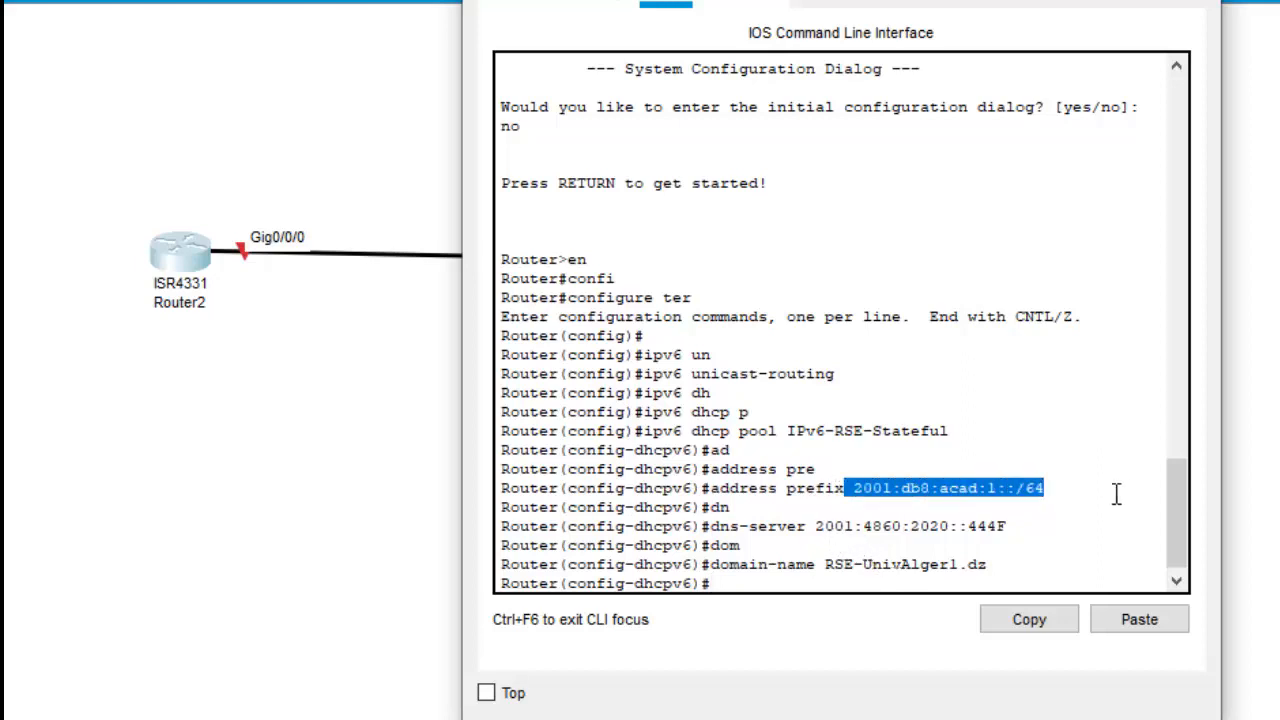
left_click(790, 578)
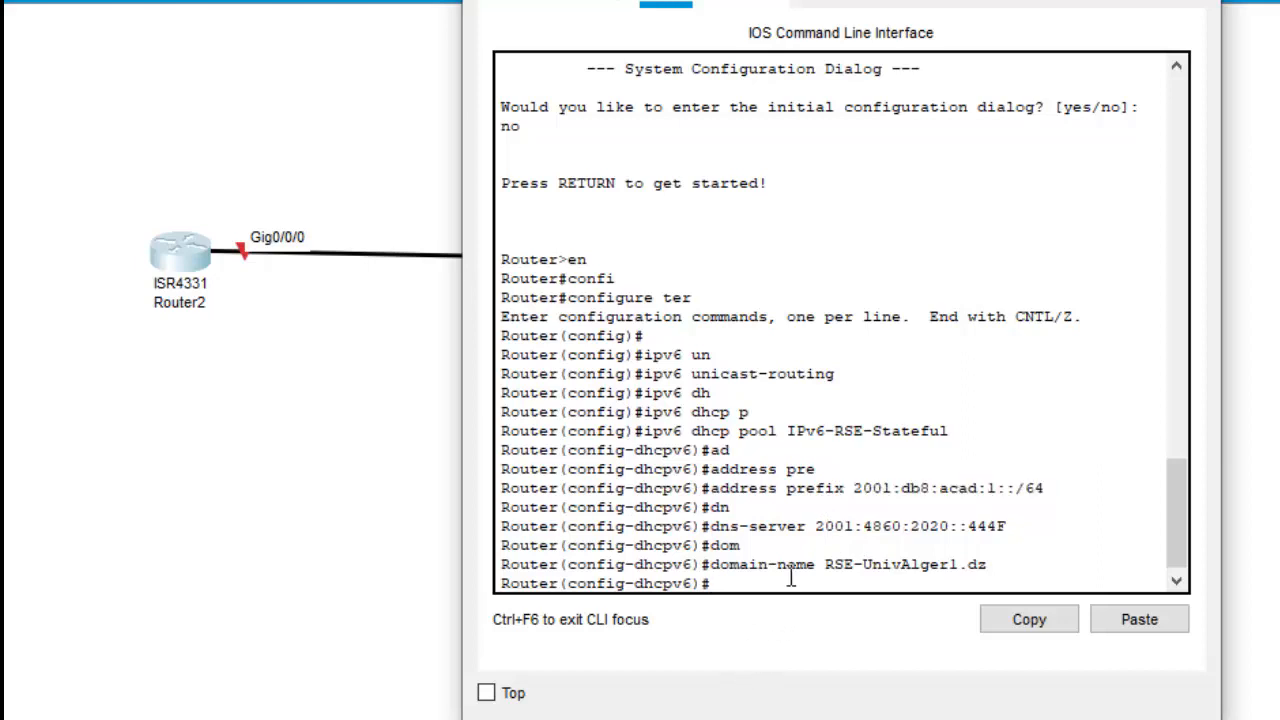
type("exit")
key("Return")
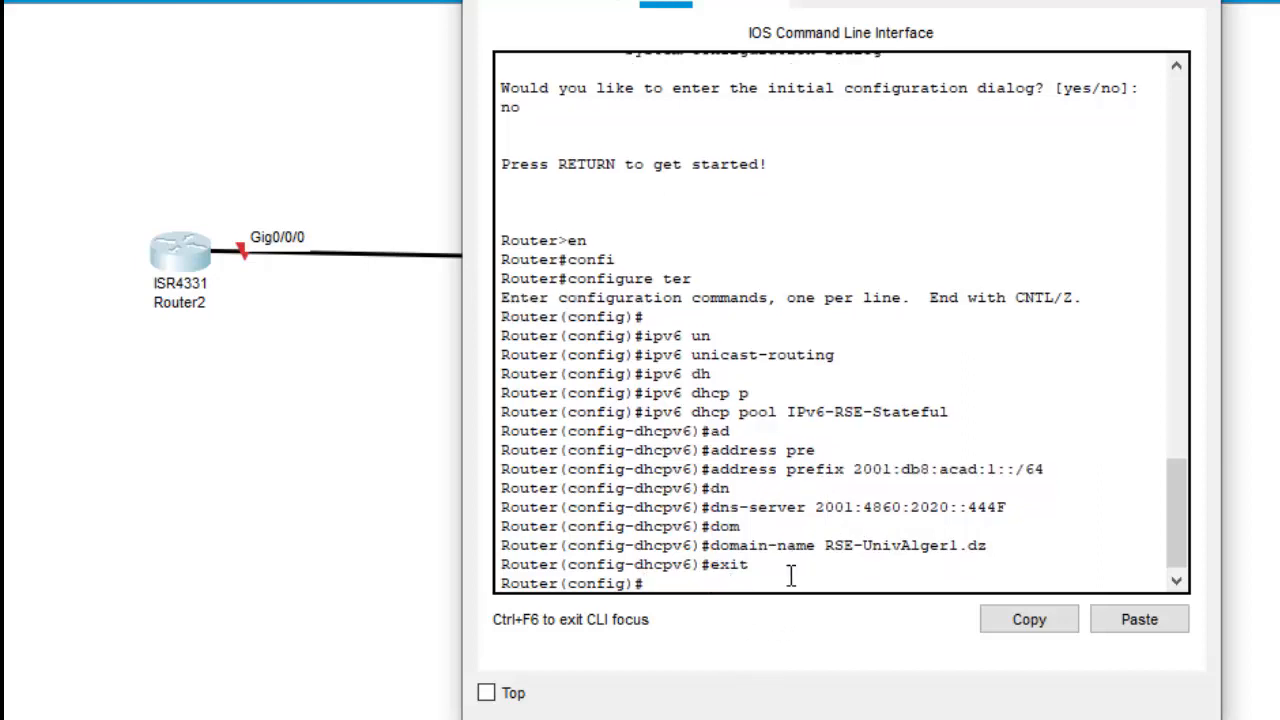
type("inter")
key("Tab")
type("g")
key("Tab")
type("0")
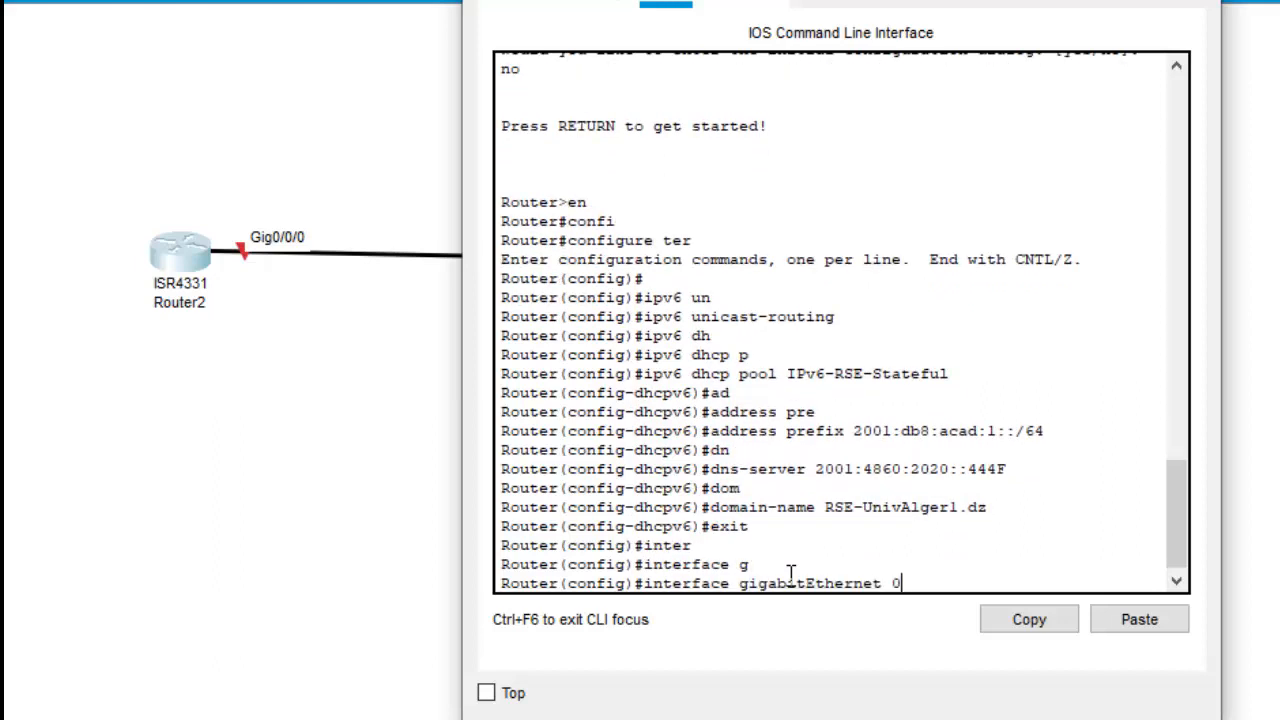
type("/0/0")
key("Return")
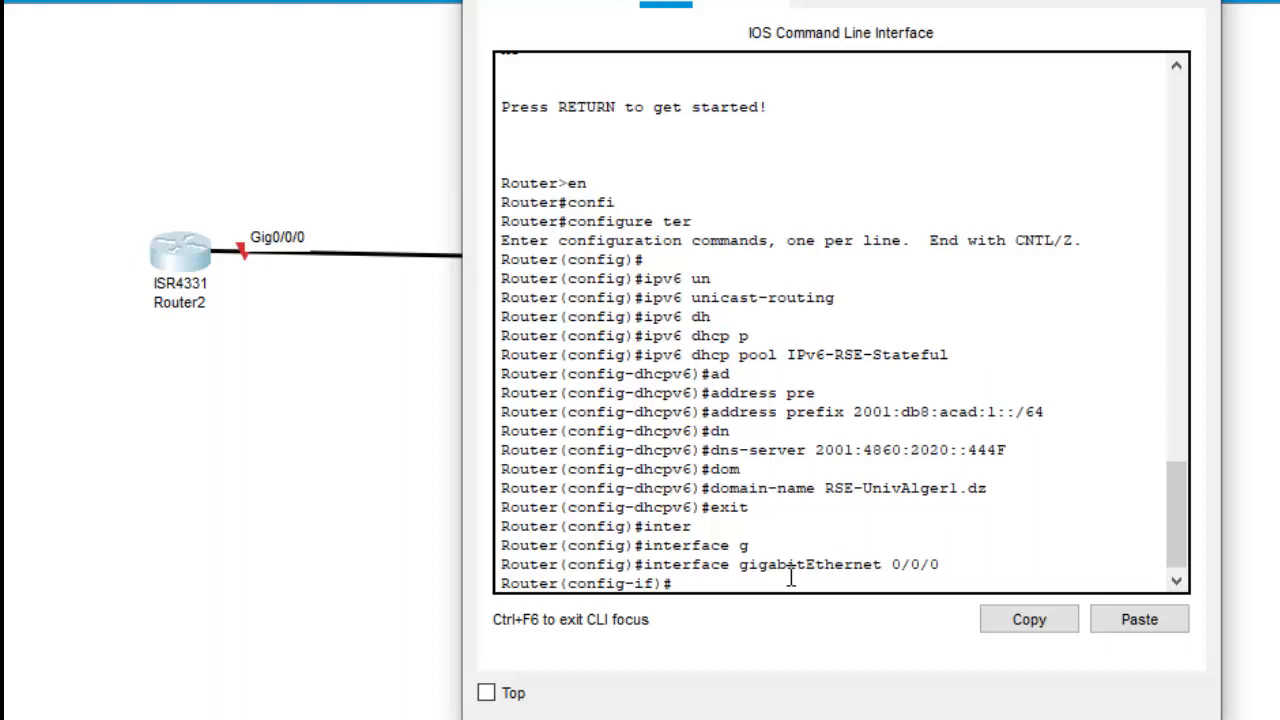
Assign fe80::1 as the IPv6 link-local address of Router2's GigabitEthernet 0/0/0 interface.
type("ip")
key("Tab")
type("6")
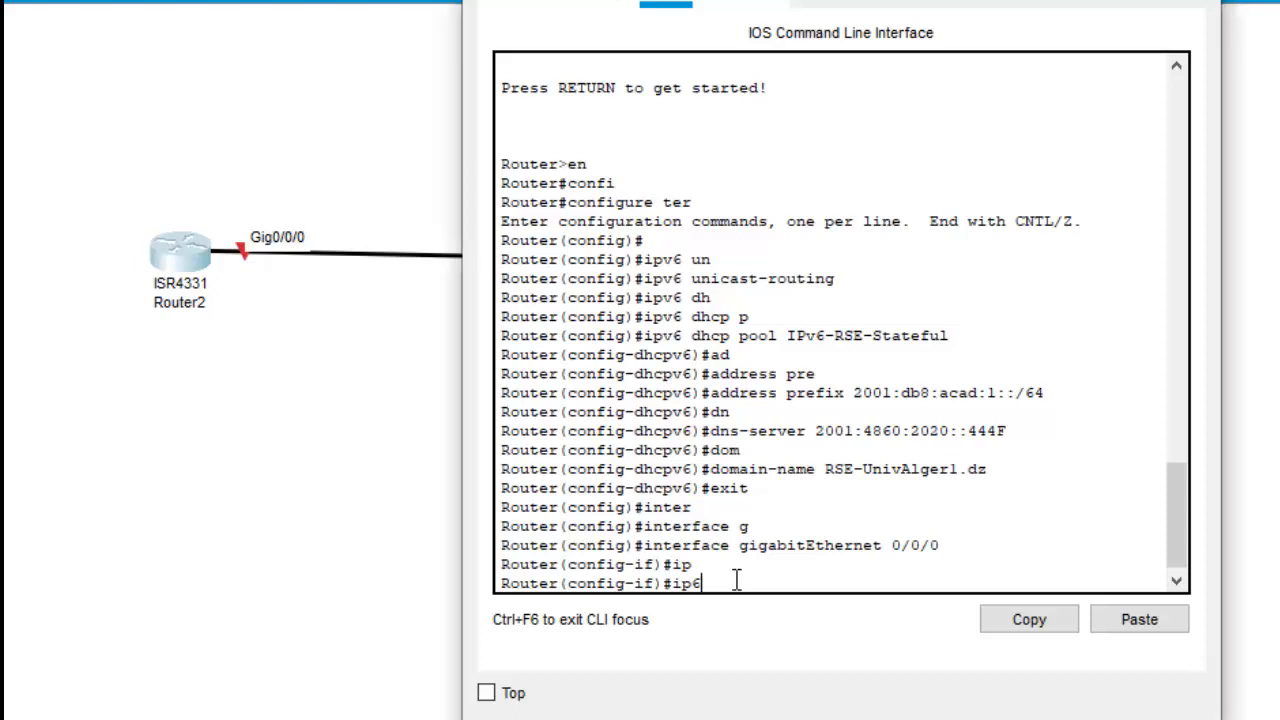
key("BackSpace")
type("v6 ad")
key("Tab")
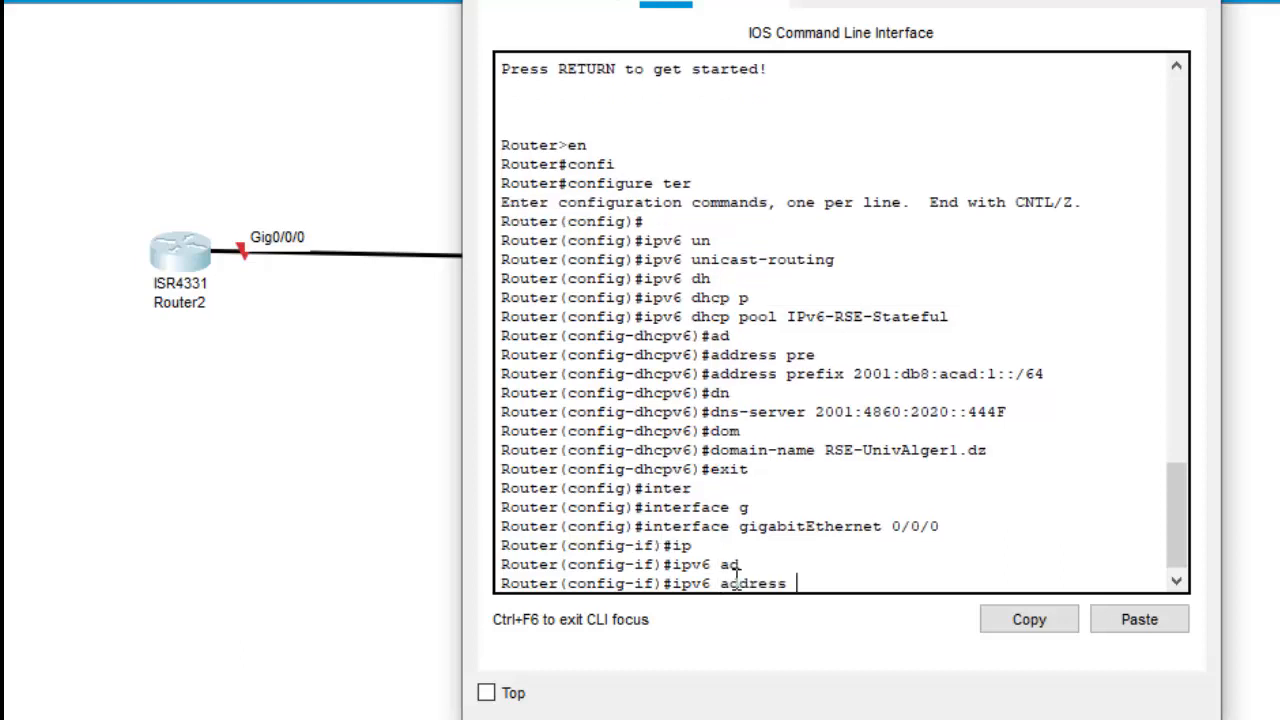
type("fe80::1 lin")
key("Tab")
key("Return")
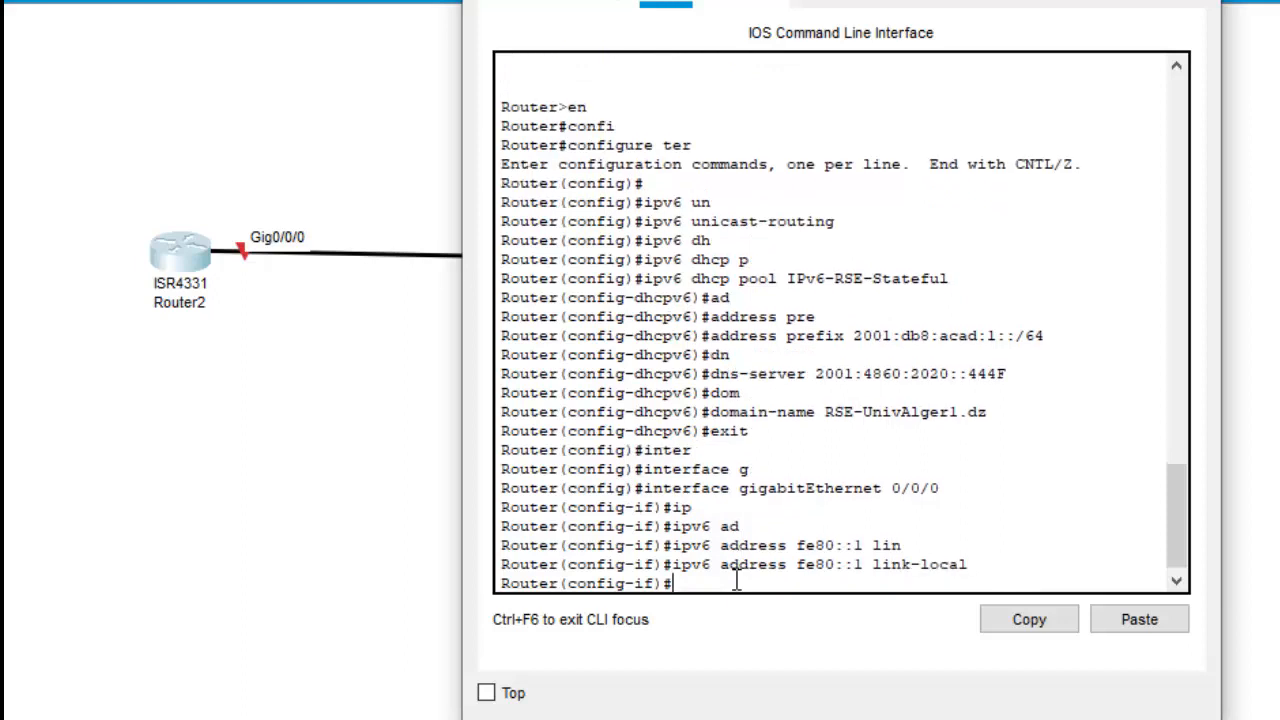
Assign the IPv6 address 2001:db8:acad:1::1/64 to Router2's GigabitEthernet 0/0/0 interface.
type("ipv")
key("Tab")
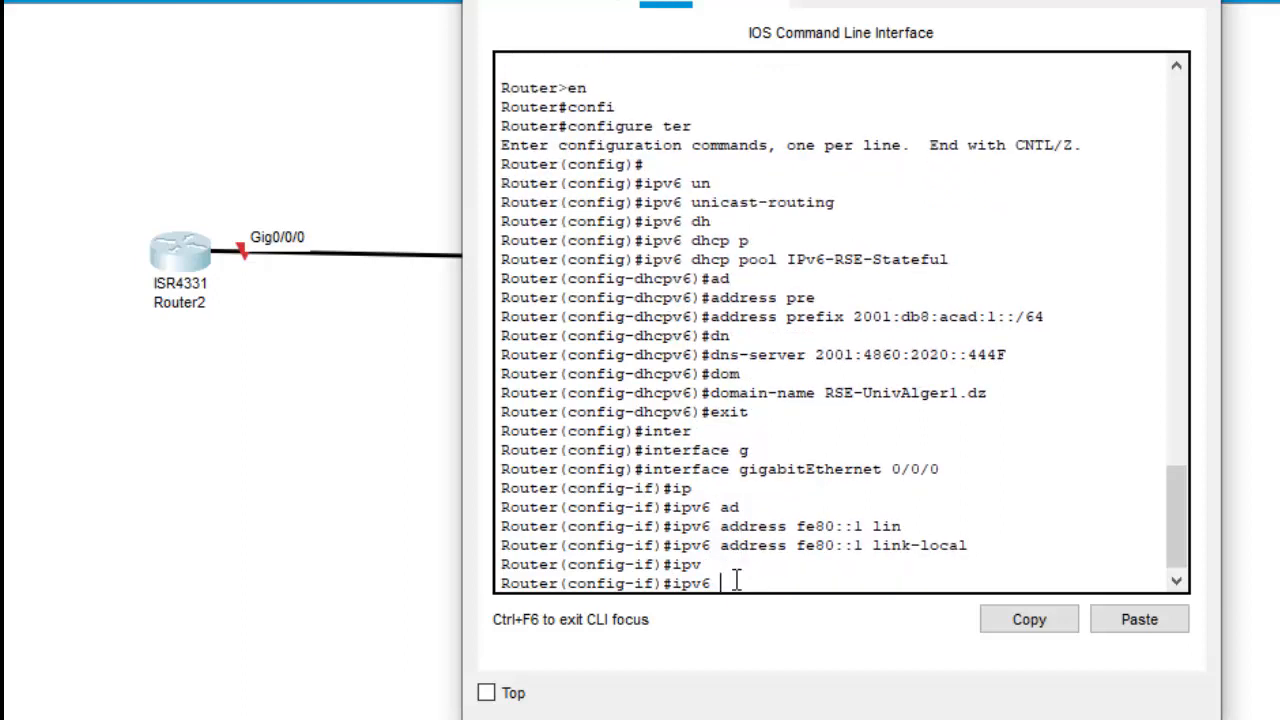
type("add")
key("Tab")
type("20")
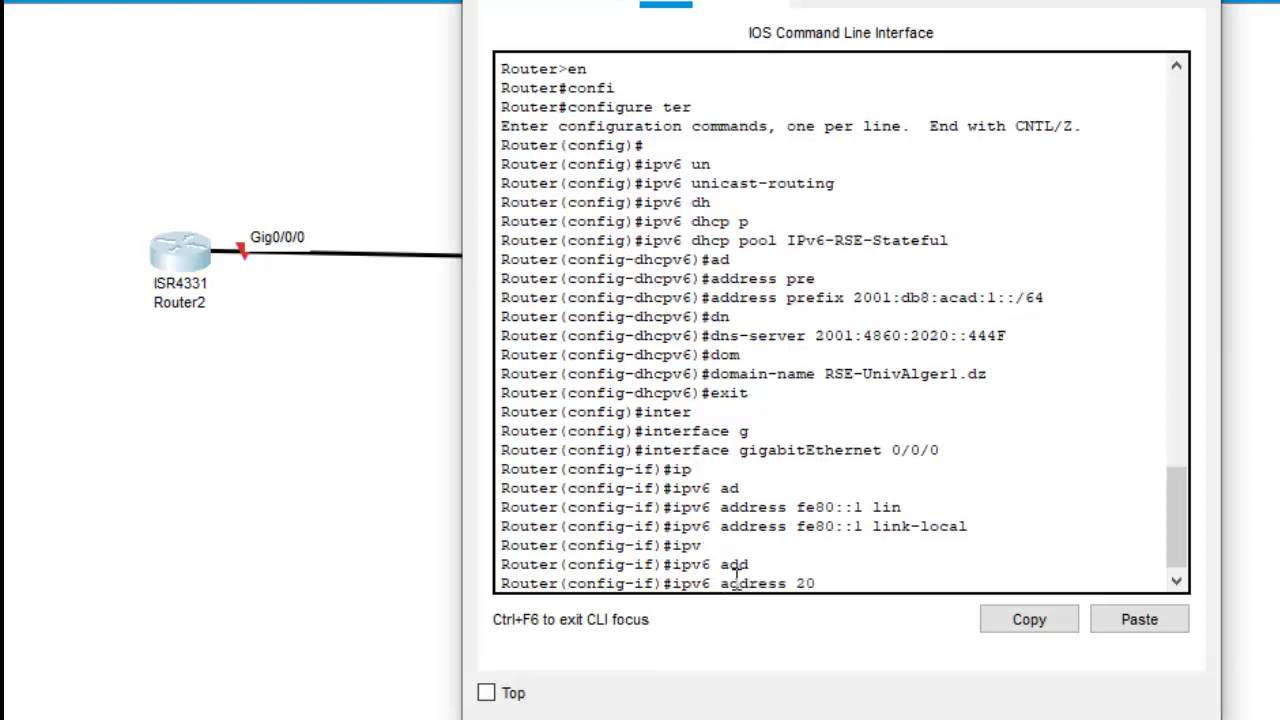
type("01:db8:acad:")
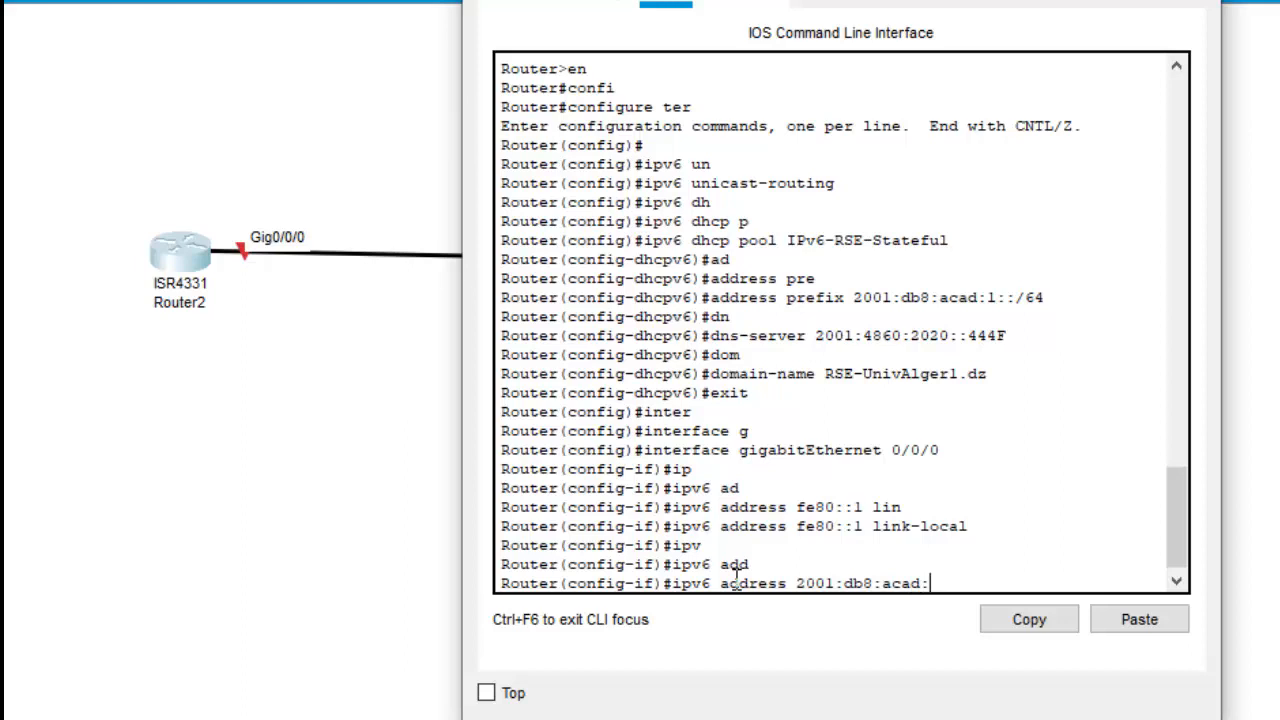
type("1::1/64")
key("Return")
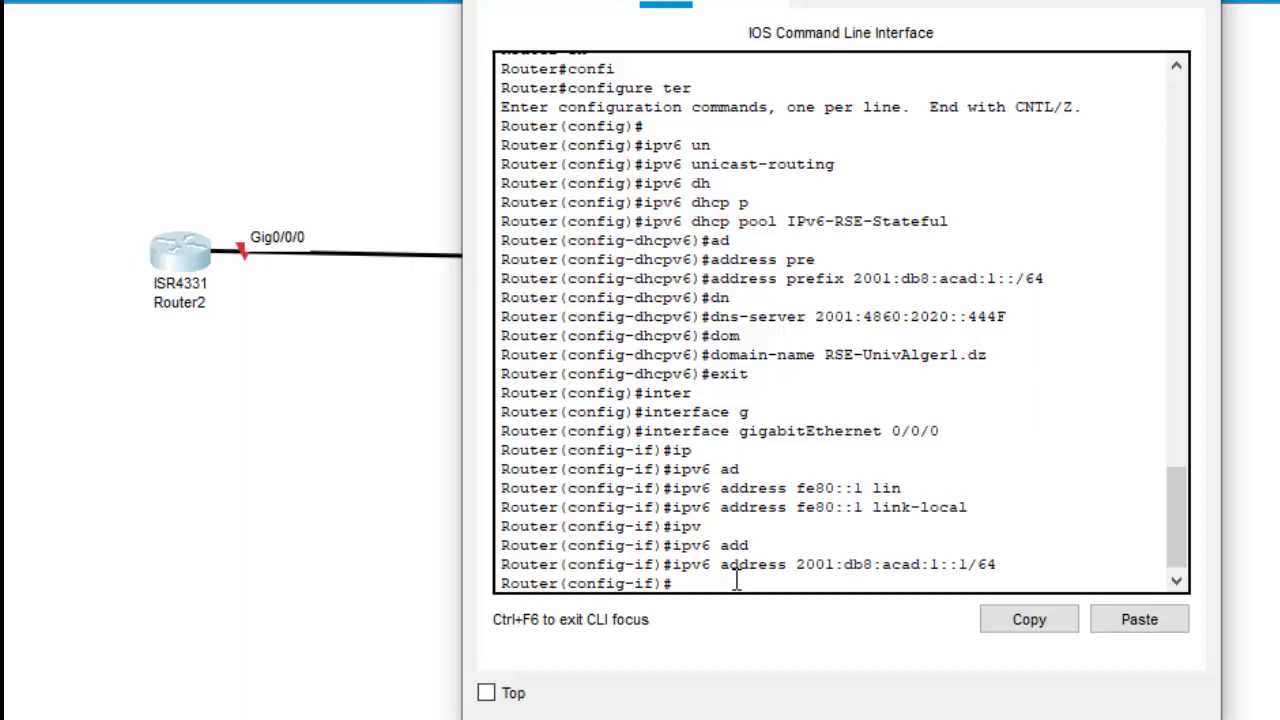
Enable the IPv6 ND managed-config-flag on Router2's GigabitEthernet 0/0/0 interface.
type("ipv")
key("Tab")
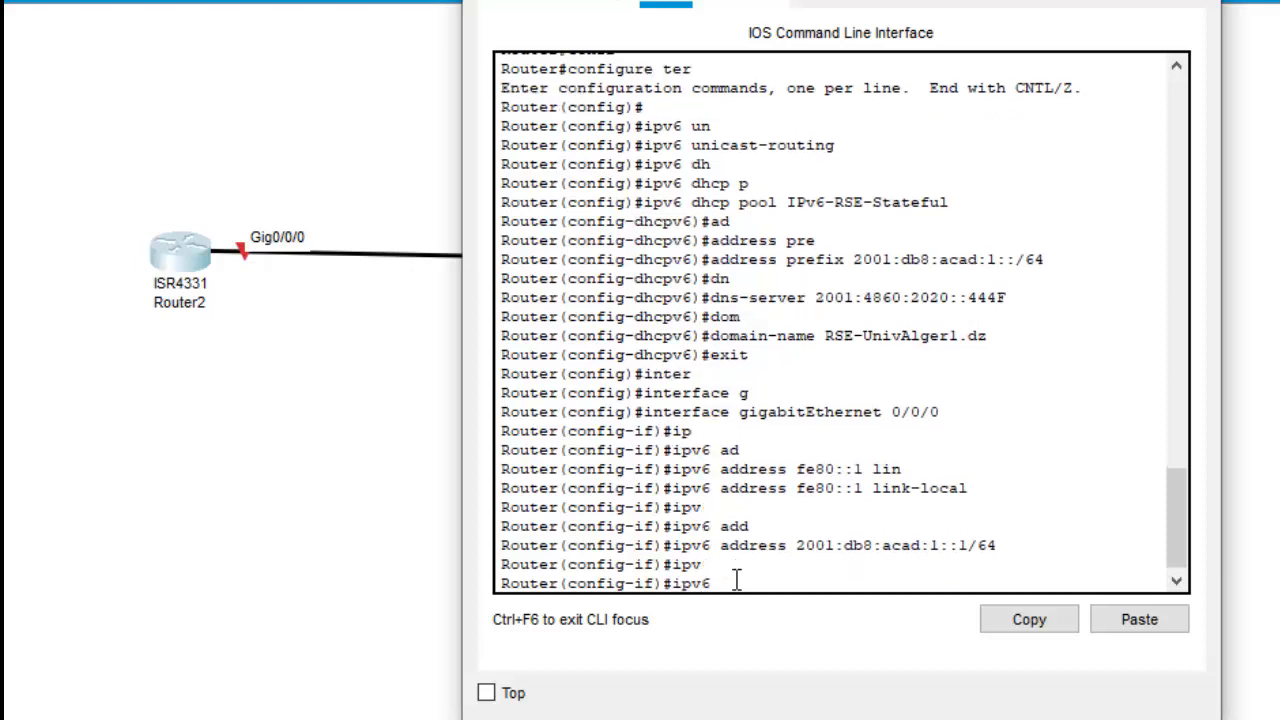
type("no m")
key("Tab")
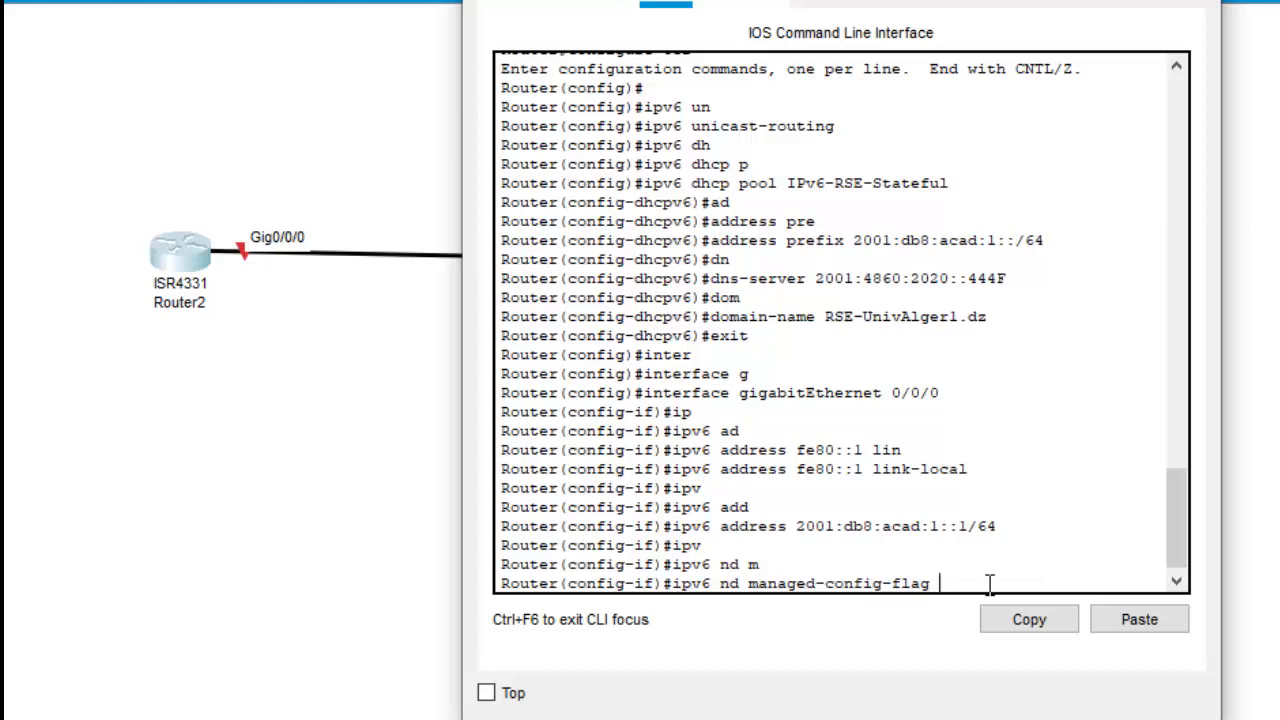
key("Return")
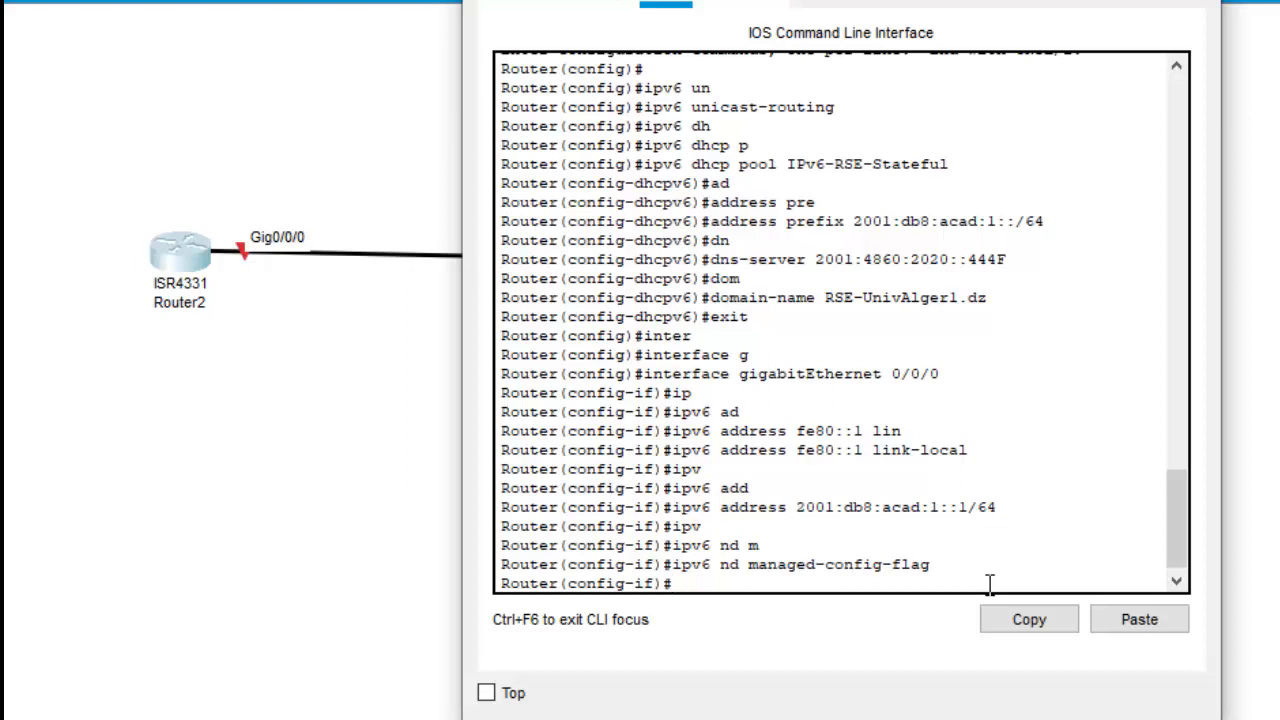
key("Return")
key("Return")
key("Return")
key("Return")
key("Return")
key("Return")
key("Return")
key("Return")
key("Return")
key("Return")
key("Return")
key("Return")
key("Return")
key("Return")
key("Return")
key("Return")
key("Return")
key("Return")
key("Return")
key("Return")
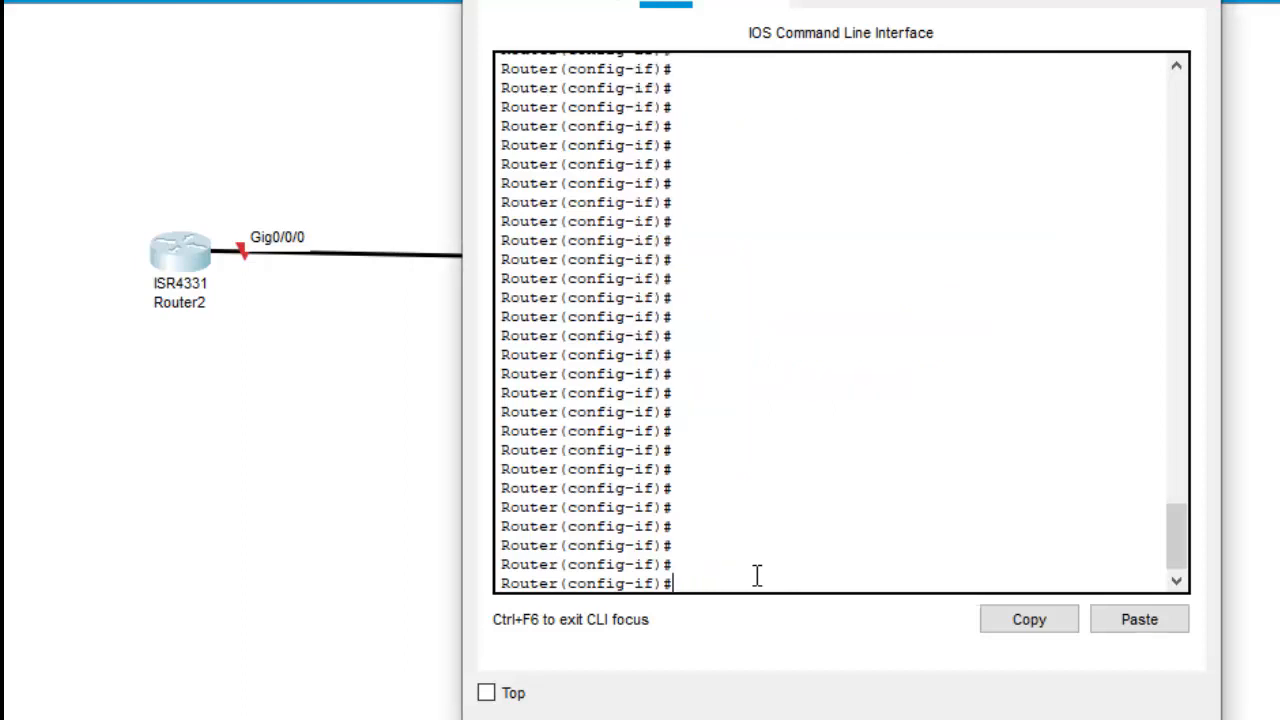
Bind the IPv6-RSE-Stateful DHCPv6 server pool to Router2's GigabitEthernet 0/0/0 interface, pasting the pool name.
type("ipv6 dh")
key("Tab")
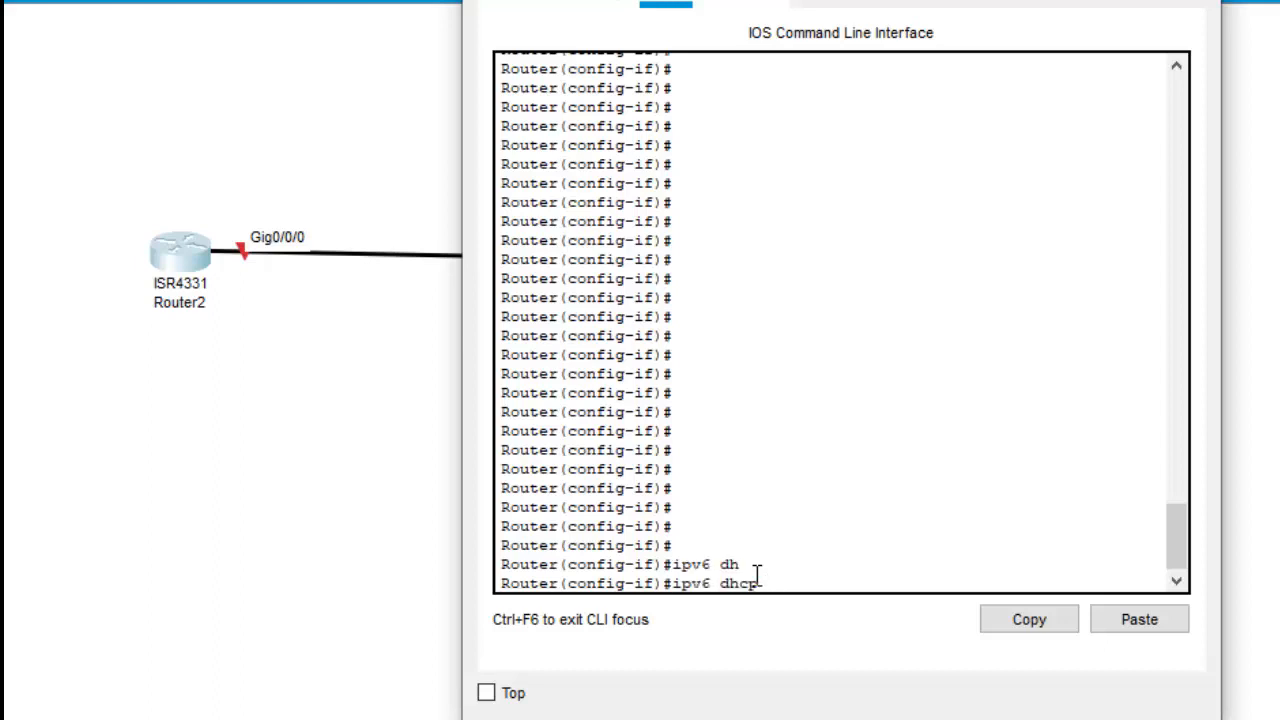
type("ser")
key("Tab")
right_click(850, 579)
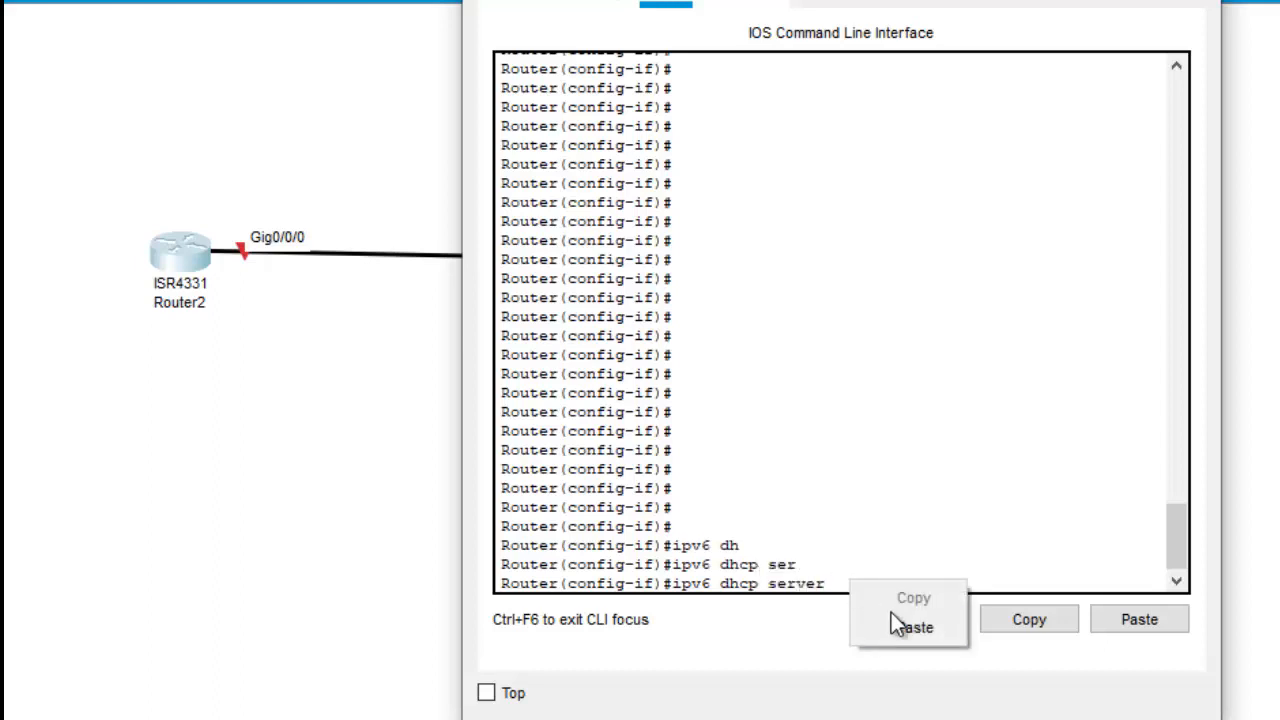
left_click(903, 625)
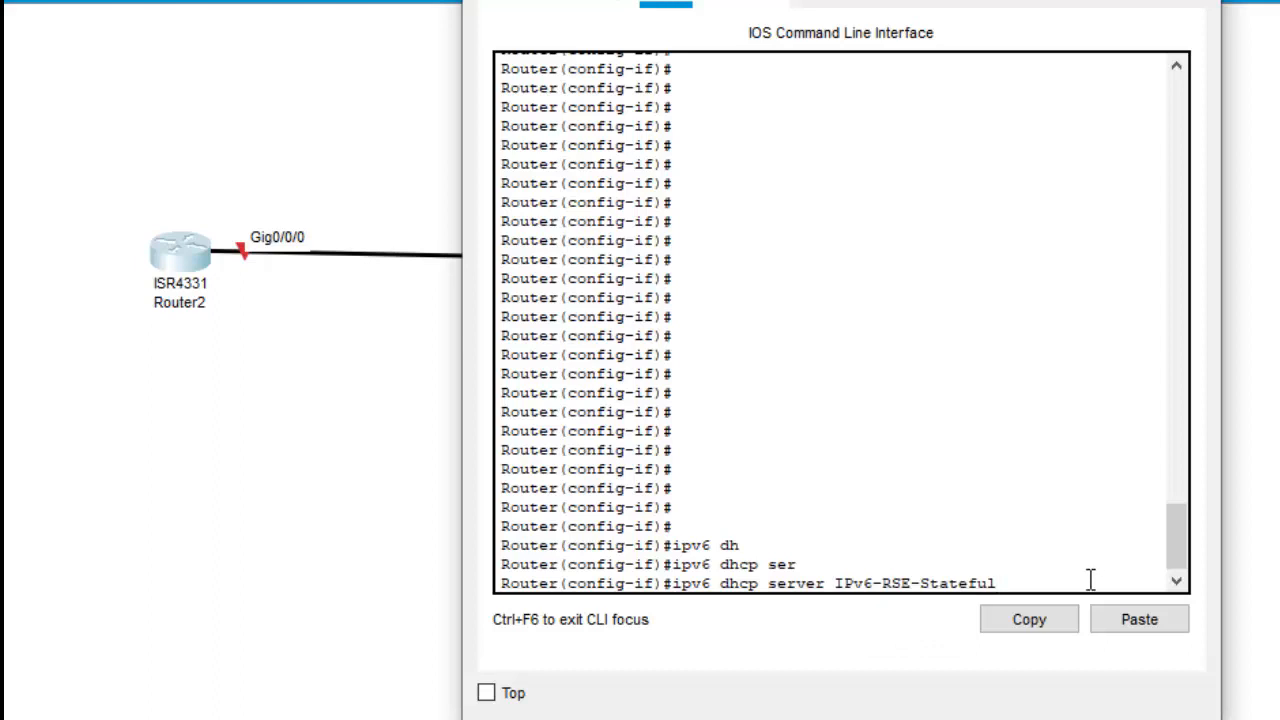
key("Return")
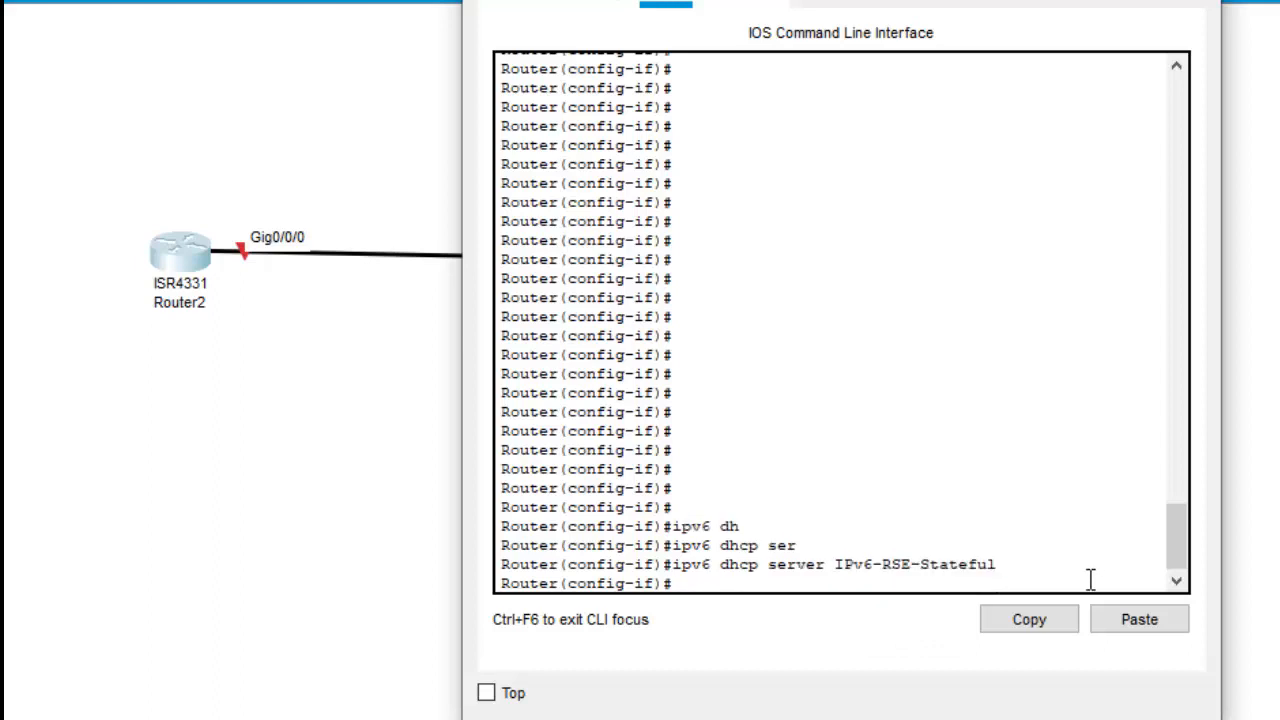
Bring up Router2's GigabitEthernet 0/0/0 interface with no shutdown and exit interface configuration.
type("no shu")
key("Tab")
key("Return")
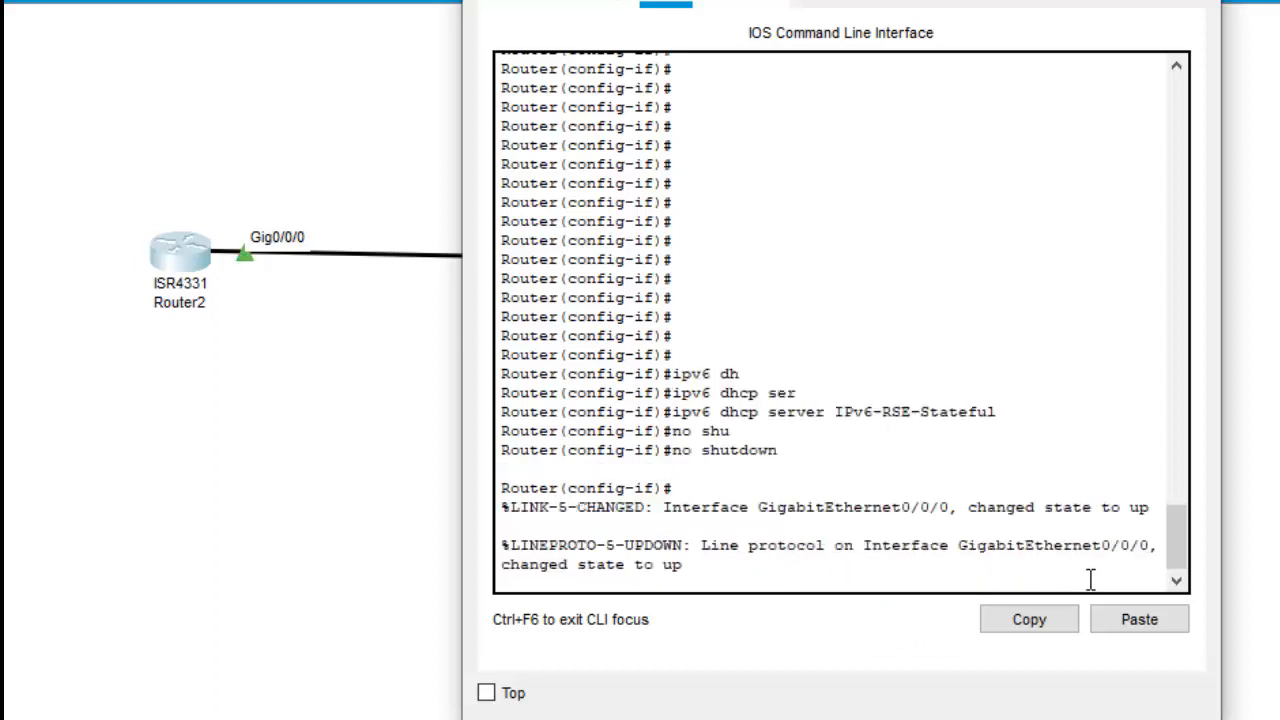
key("Return")
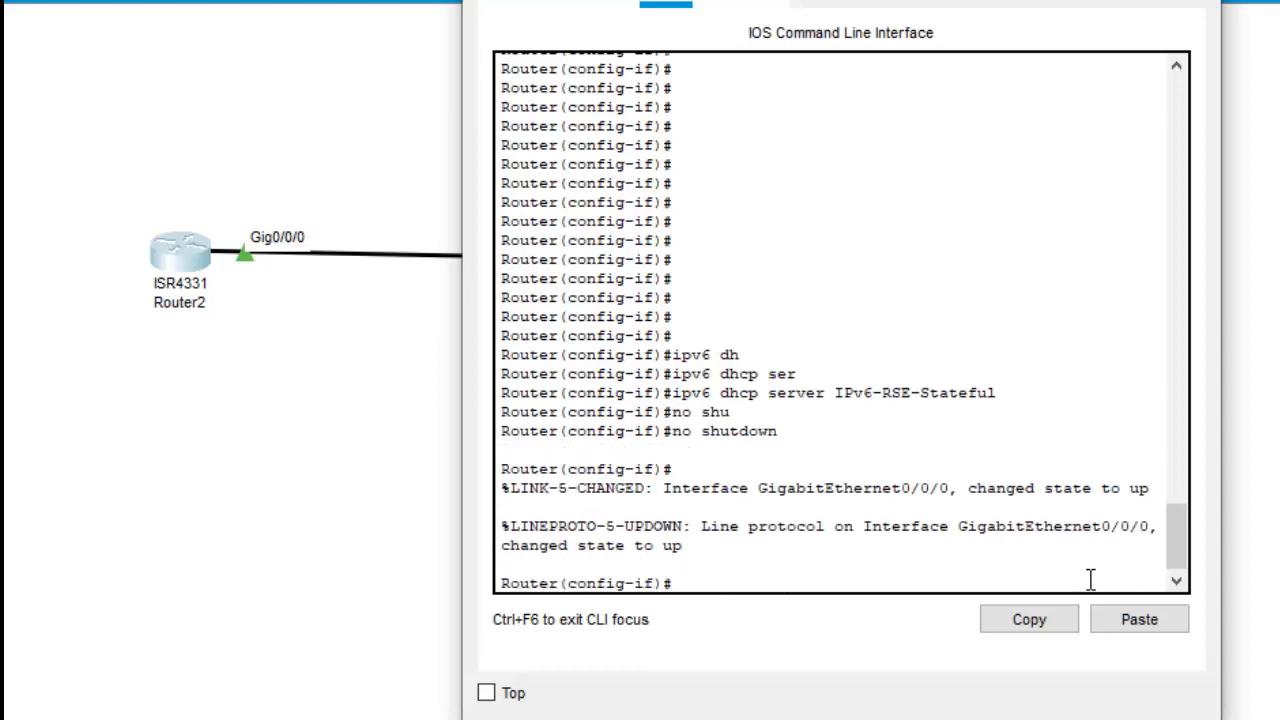
type("exit")
key("Return")
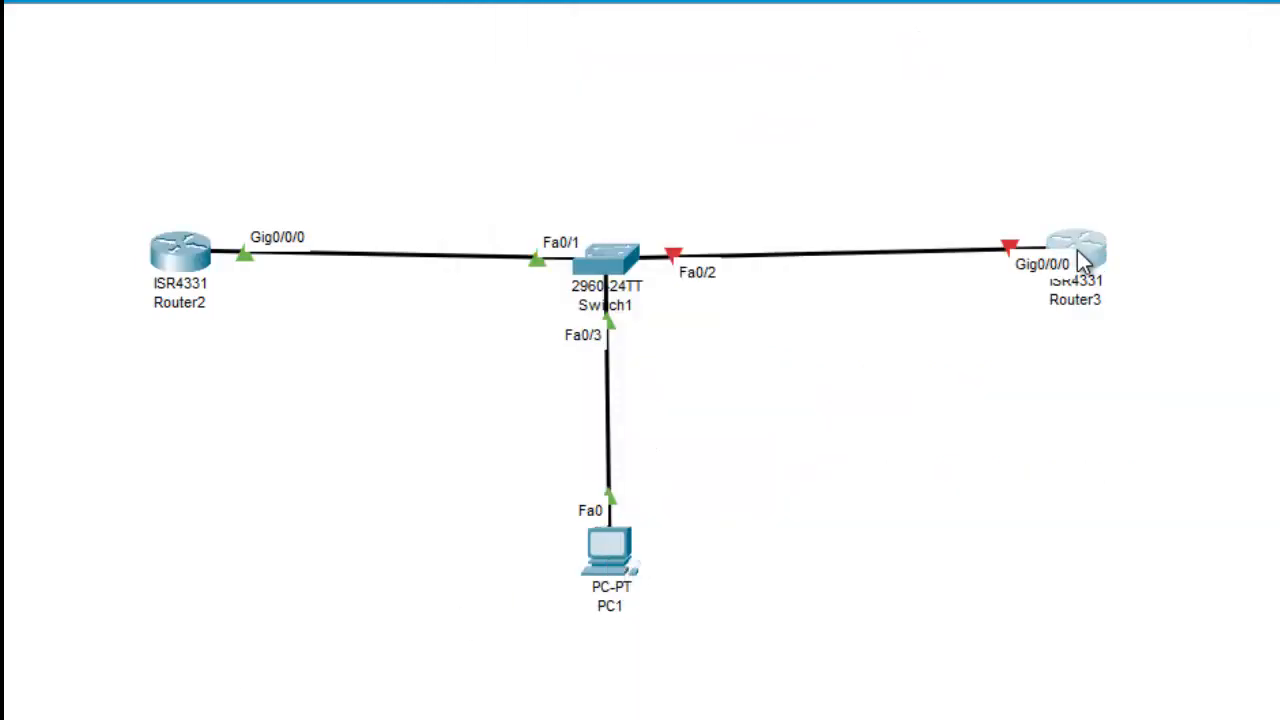
Open Router3's command line and decline the initial configuration dialog.
left_click(1084, 262)
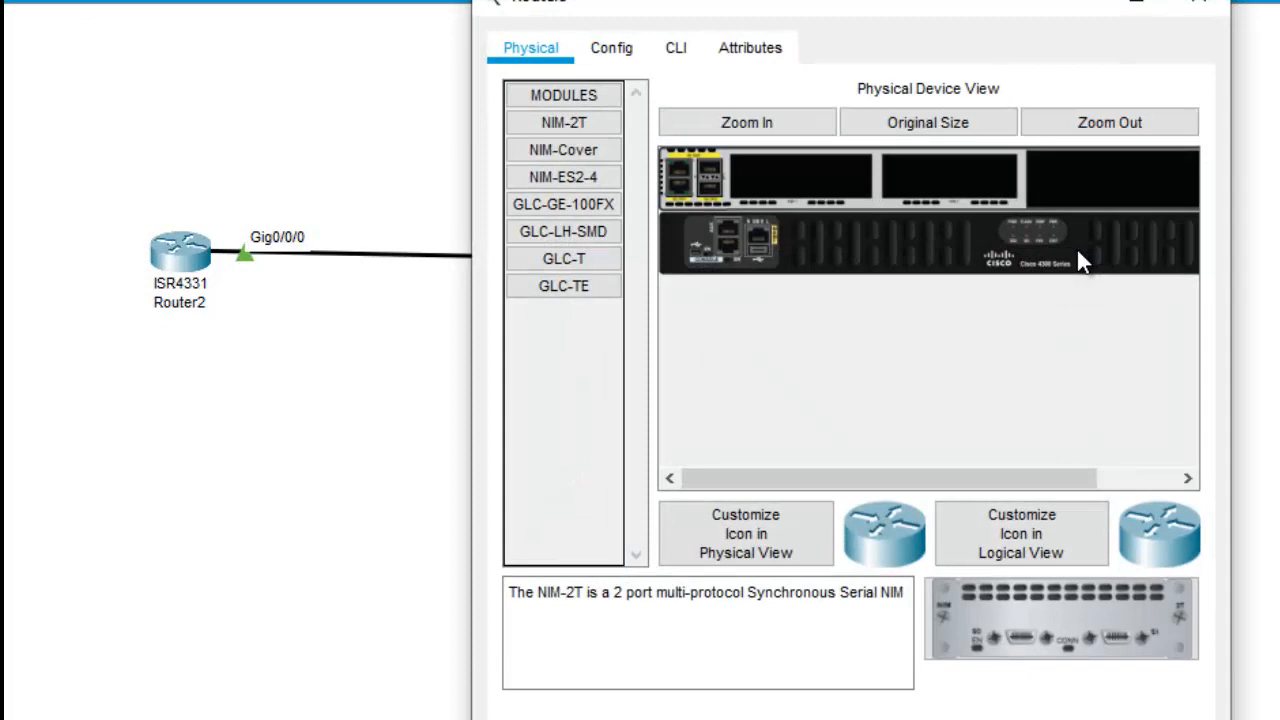
left_click(688, 57)
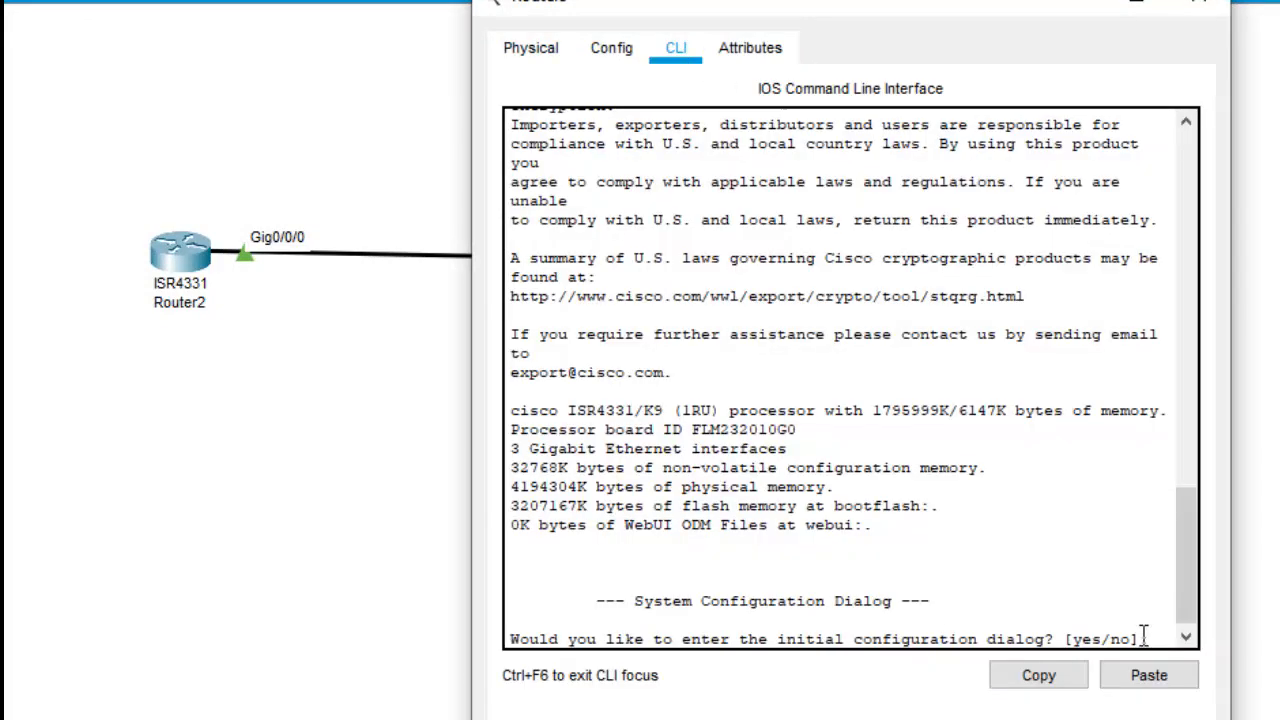
type("no")
key("Return")
key("Return")
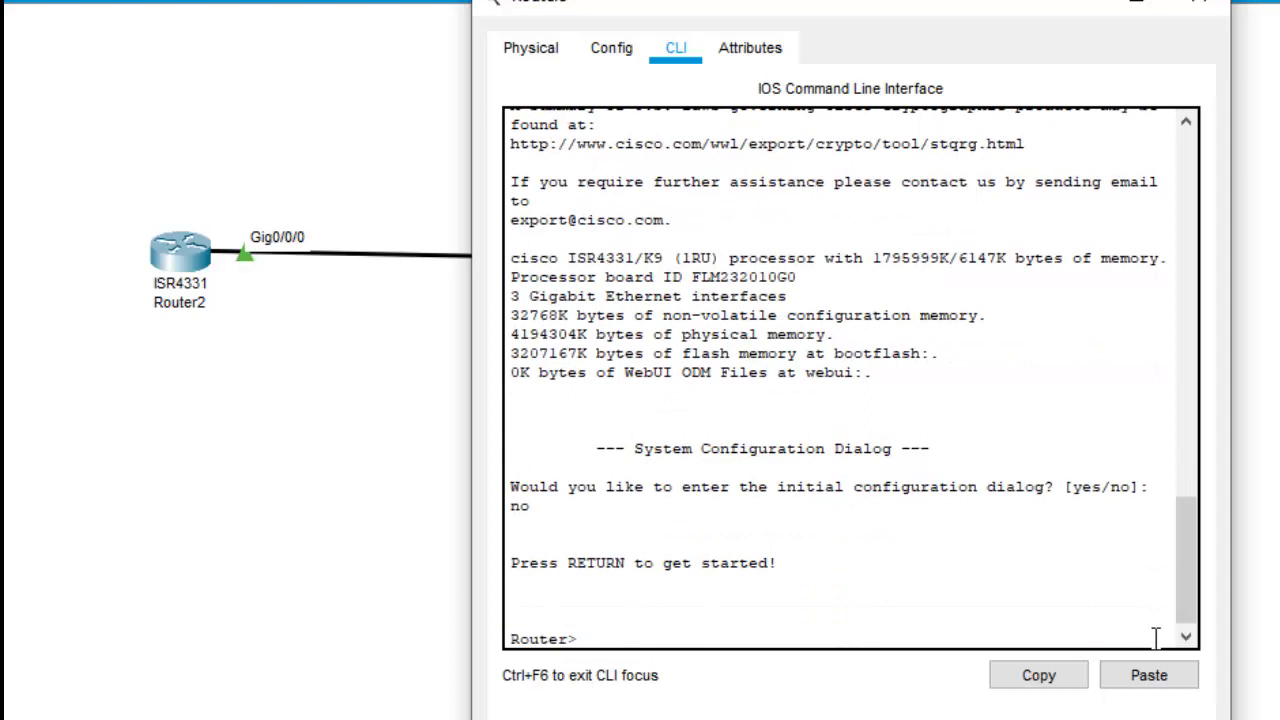
Enter privileged EXEC mode and global configuration mode on Router3.
type("en")
key("Return")
type("con")
key("Tab")
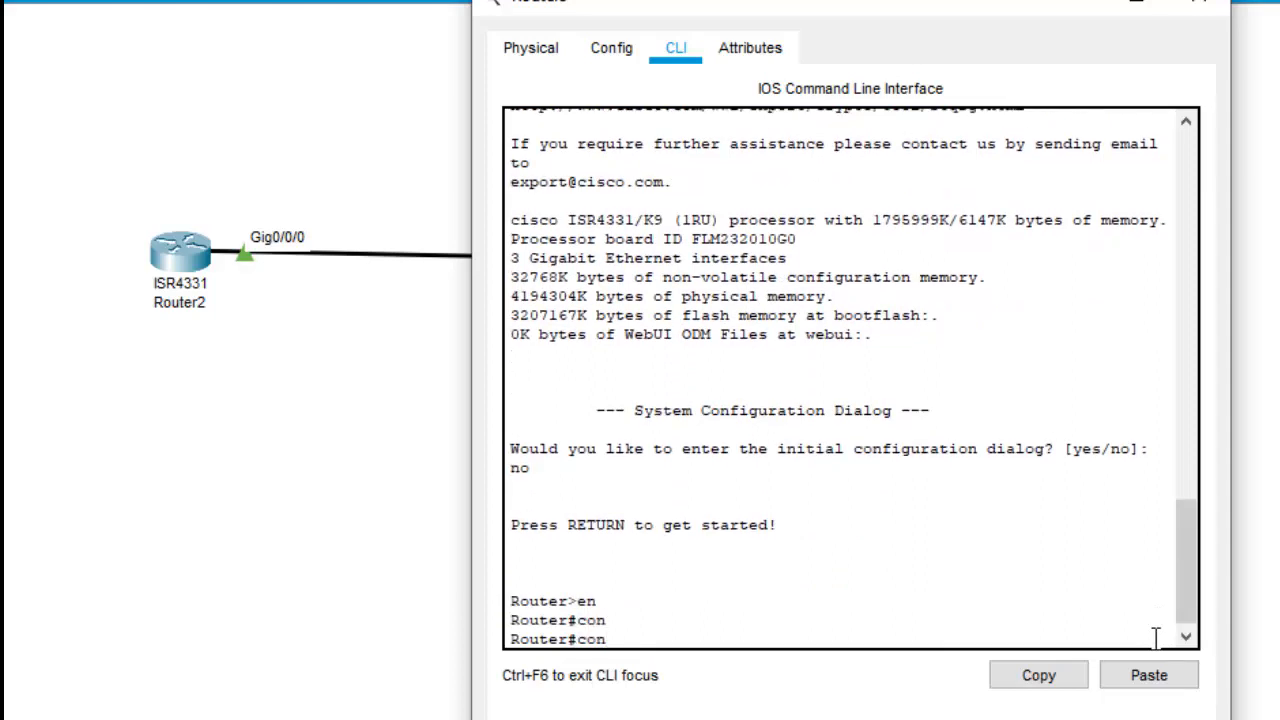
type("f")
key("Tab")
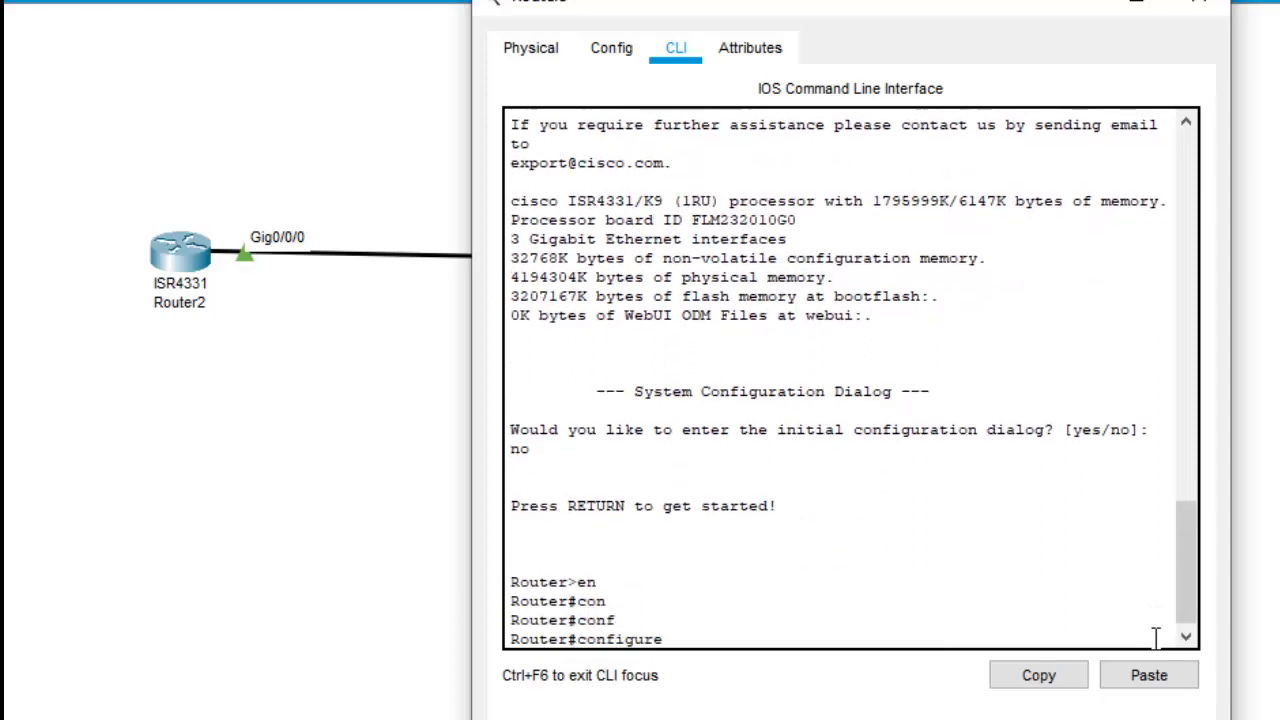
key("Return")
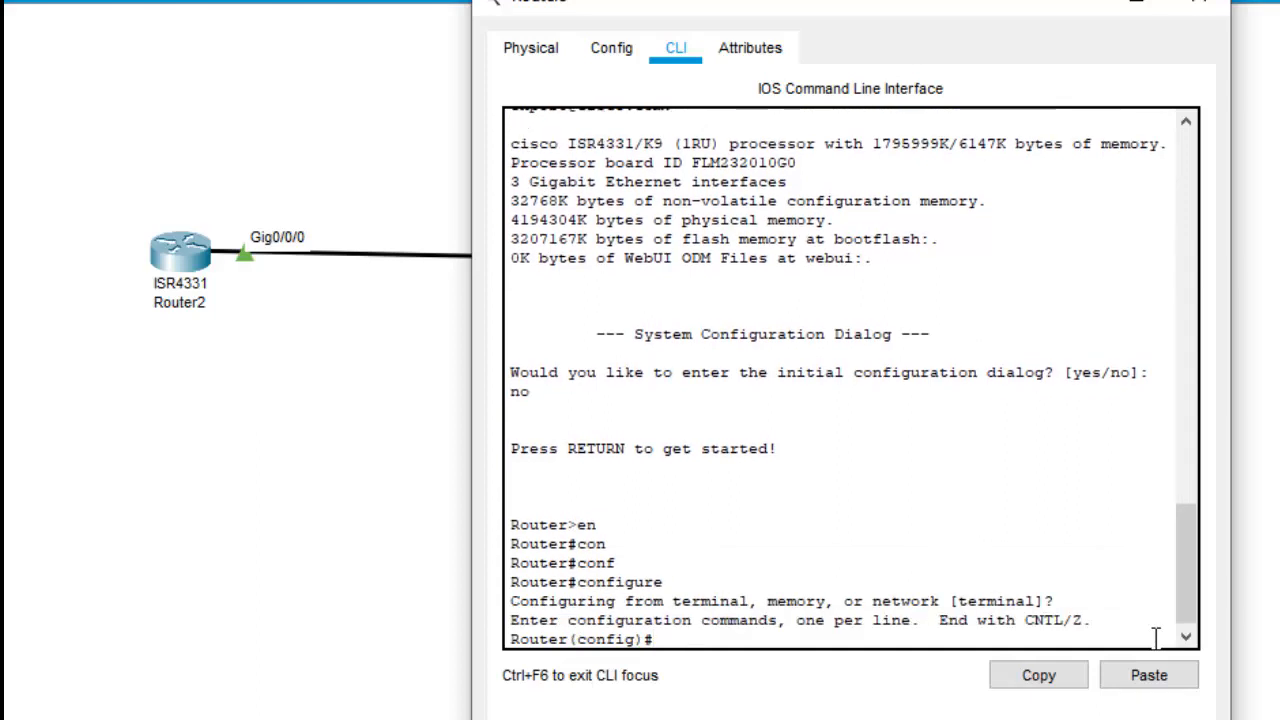
Enable IPv6 unicast routing on Router3.
type("ipv")
key("Tab")
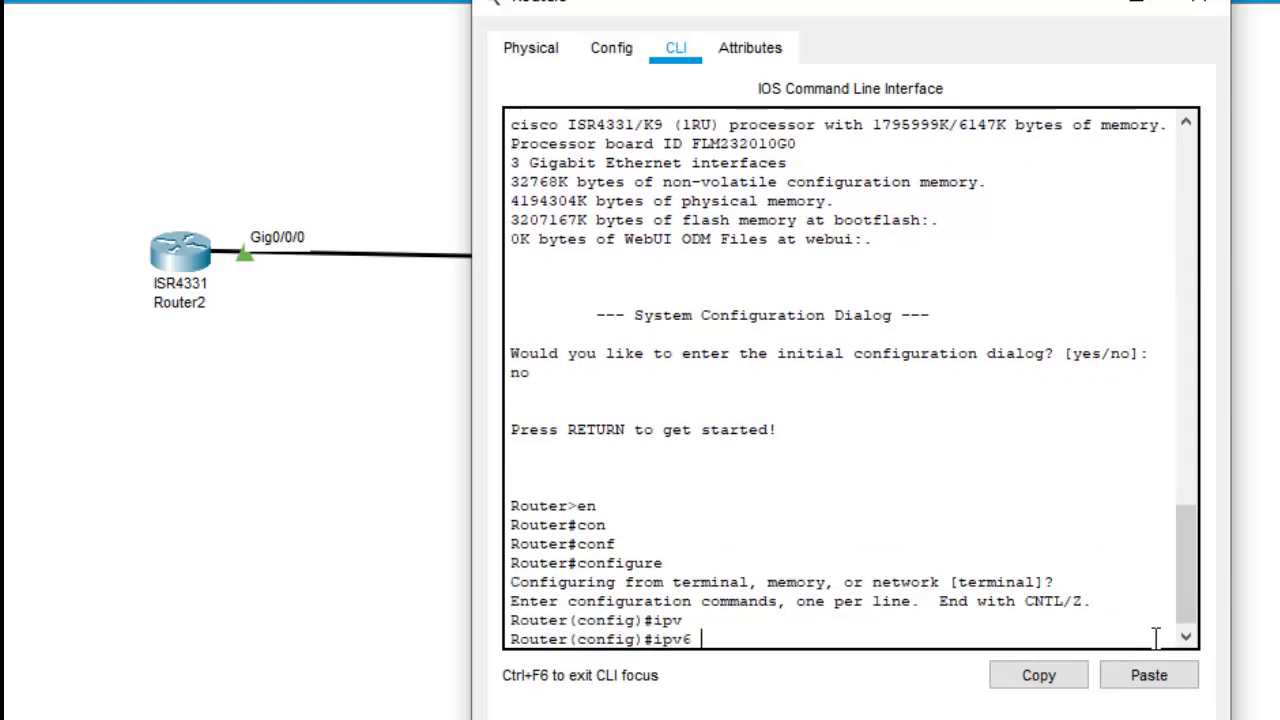
type("un")
key("Tab")
key("Return")
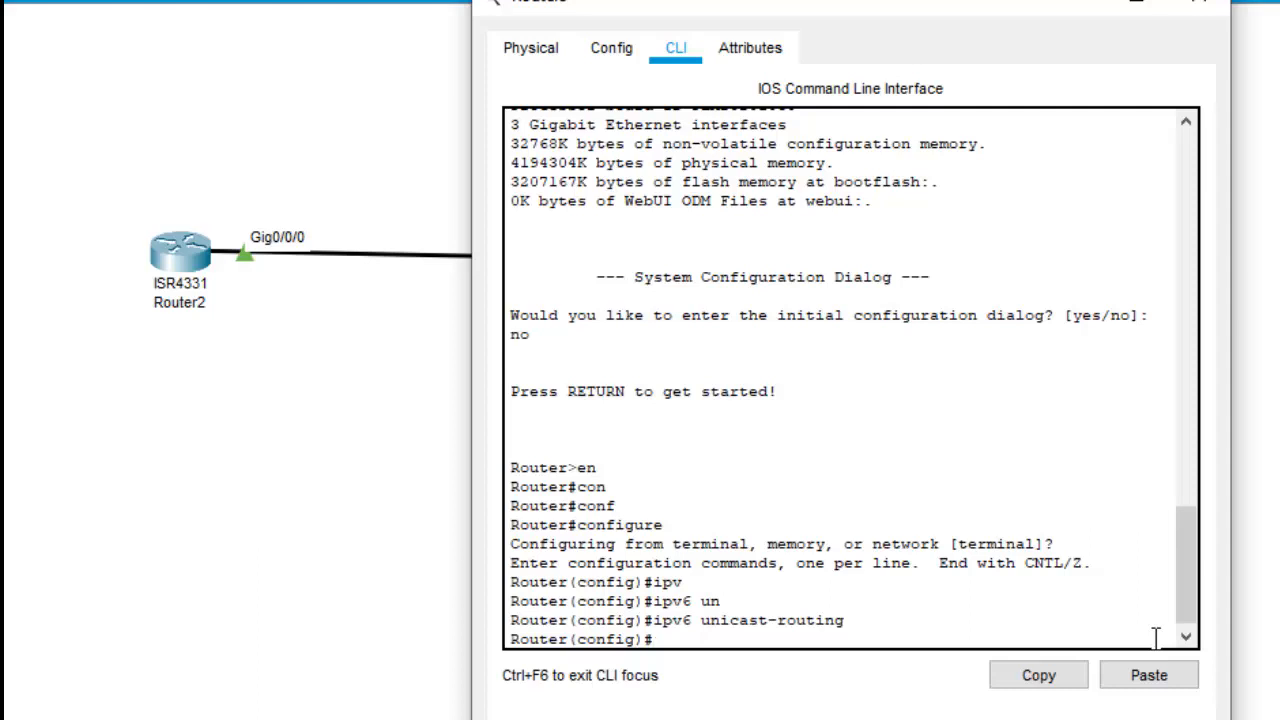
Enter interface configuration for GigabitEthernet 0/0/0 on Router3.
type("inter")
key("Tab")
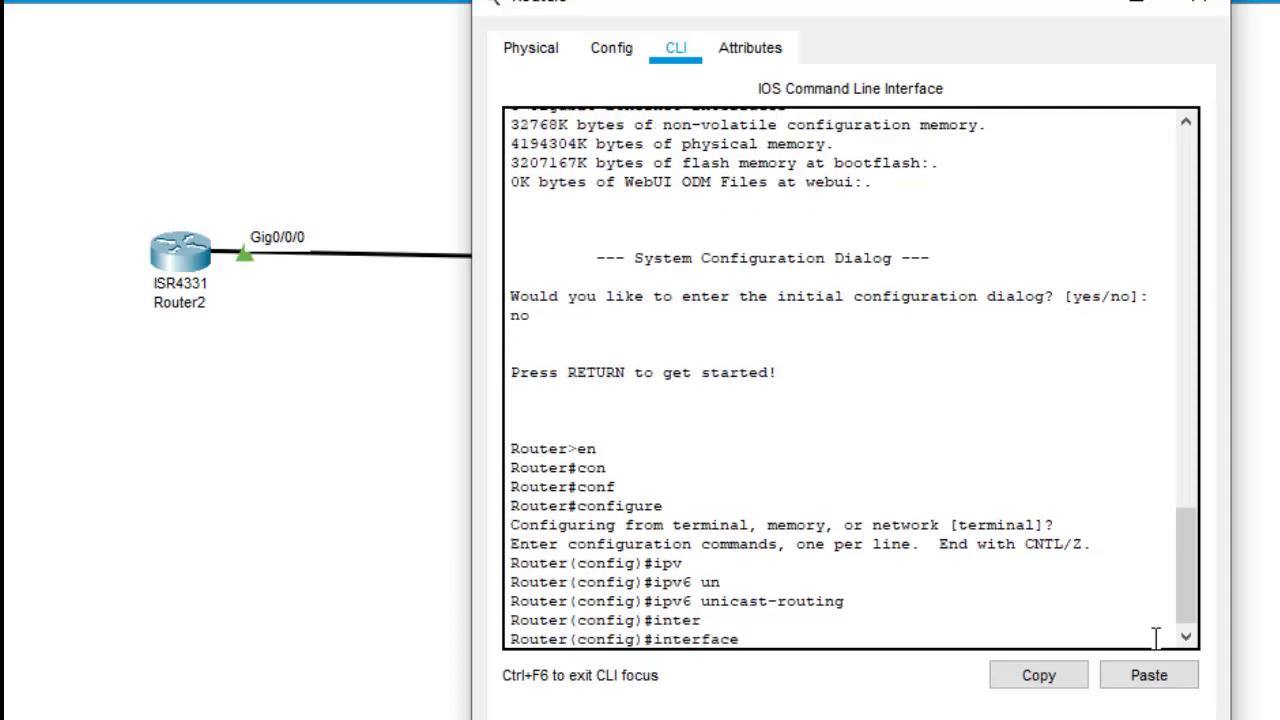
type("g")
key("Tab")
type("0")
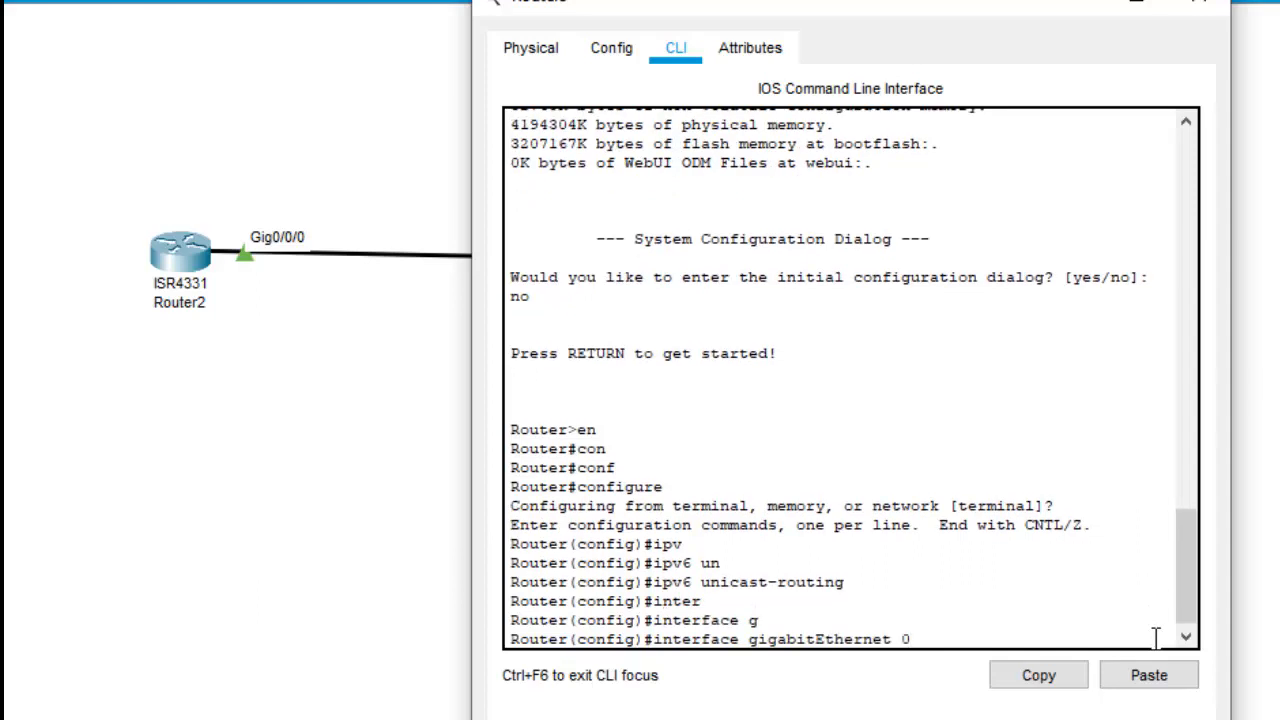
type("/0/0/")
key("Return")
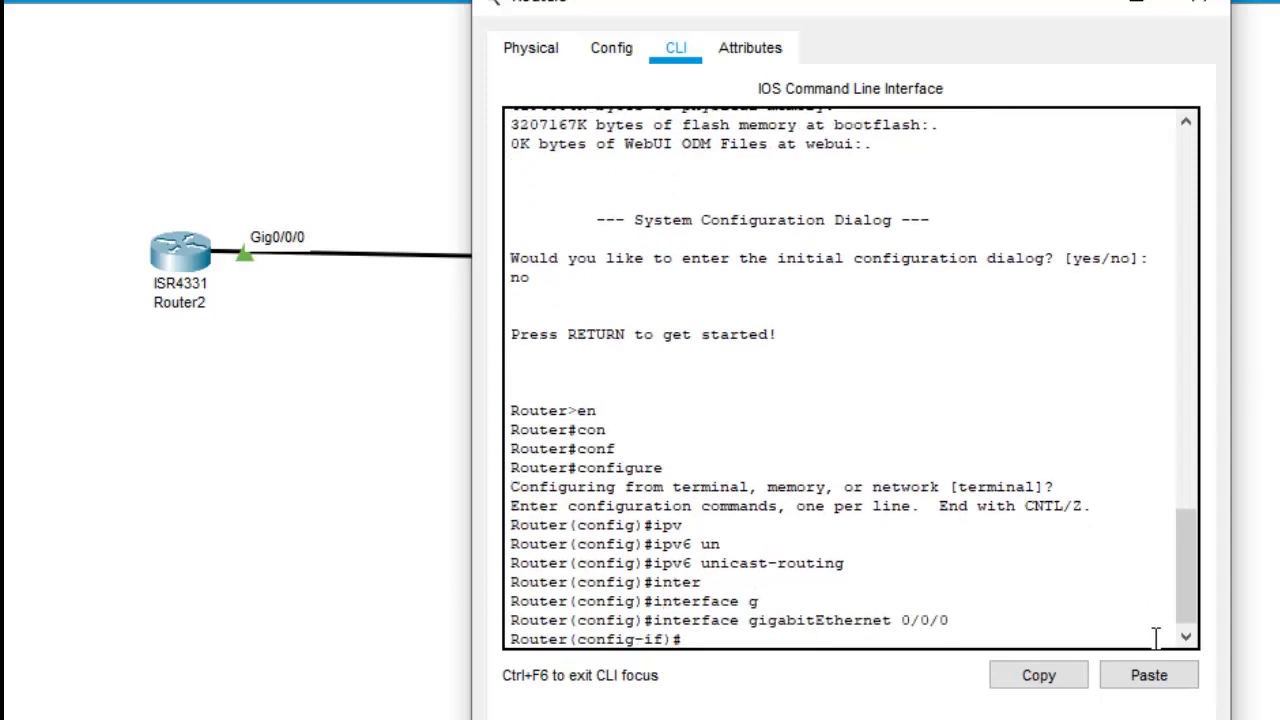
Enable IPv6 on Router3's GigabitEthernet 0/0/0 interface with ipv6 enable.
type("ip")
key("Tab")
key("BackSpace")
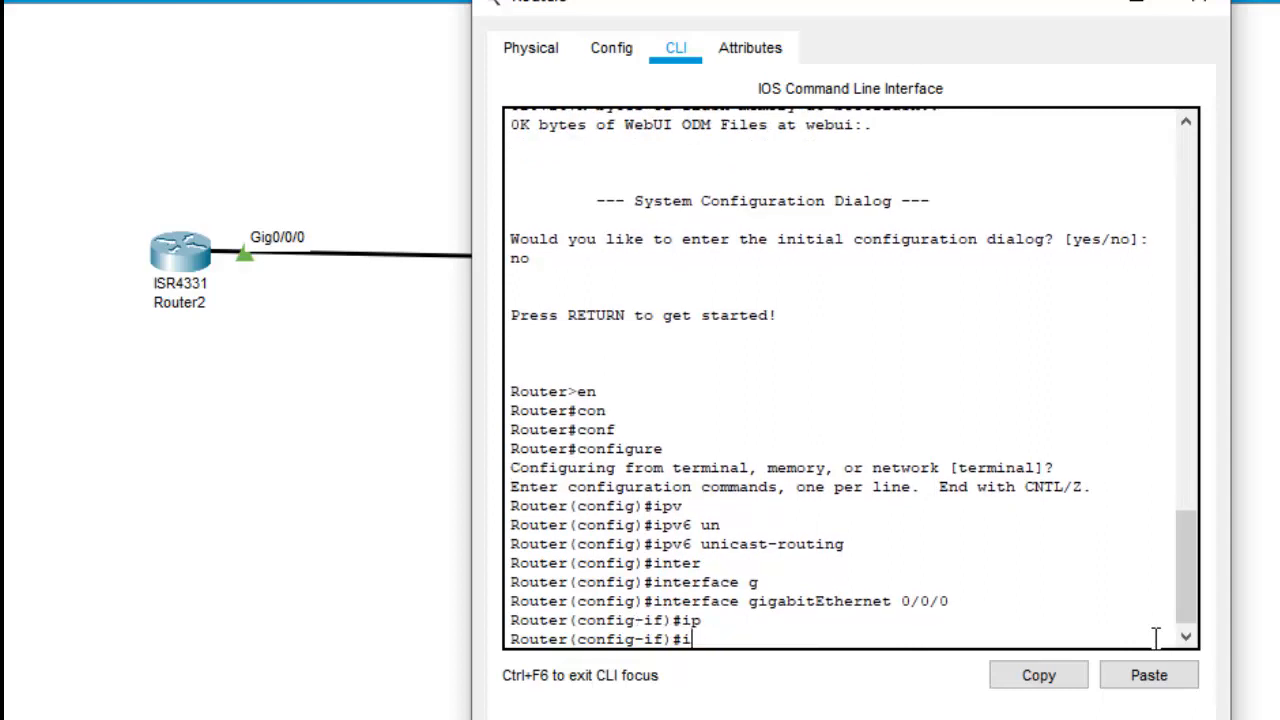
type("pv")
key("Tab")
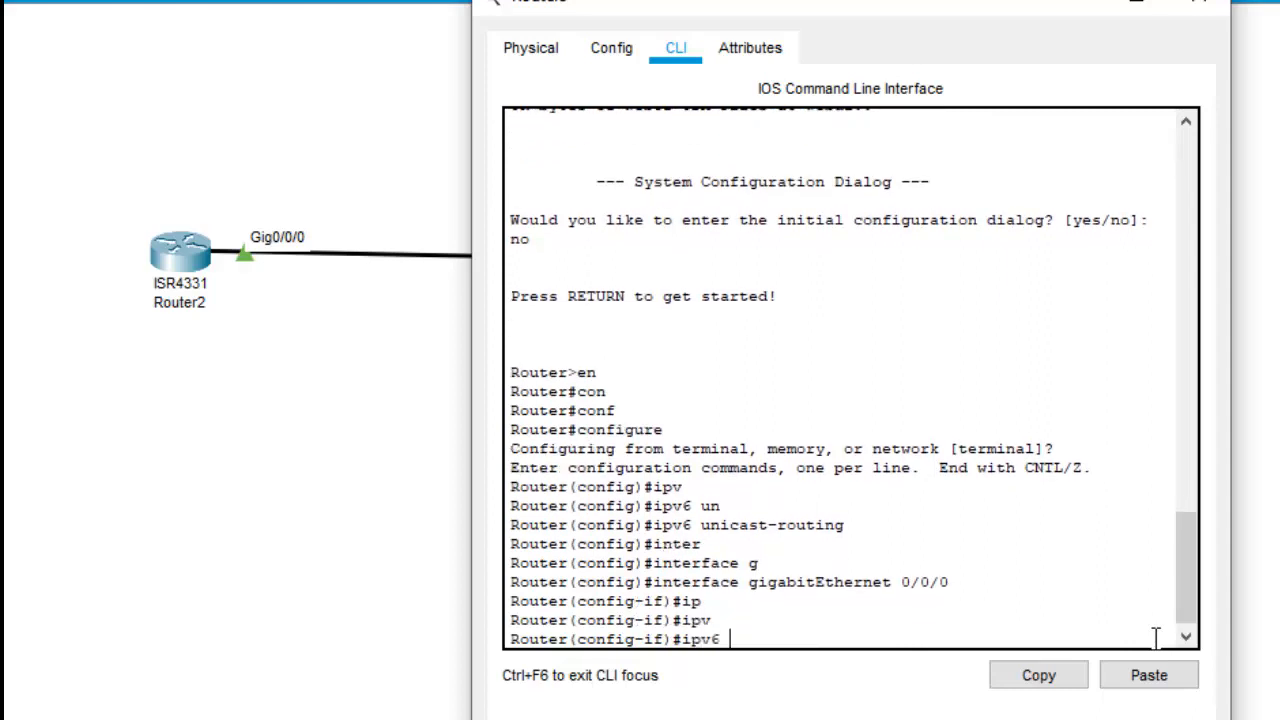
type("en")
key("Tab")
key("Return")
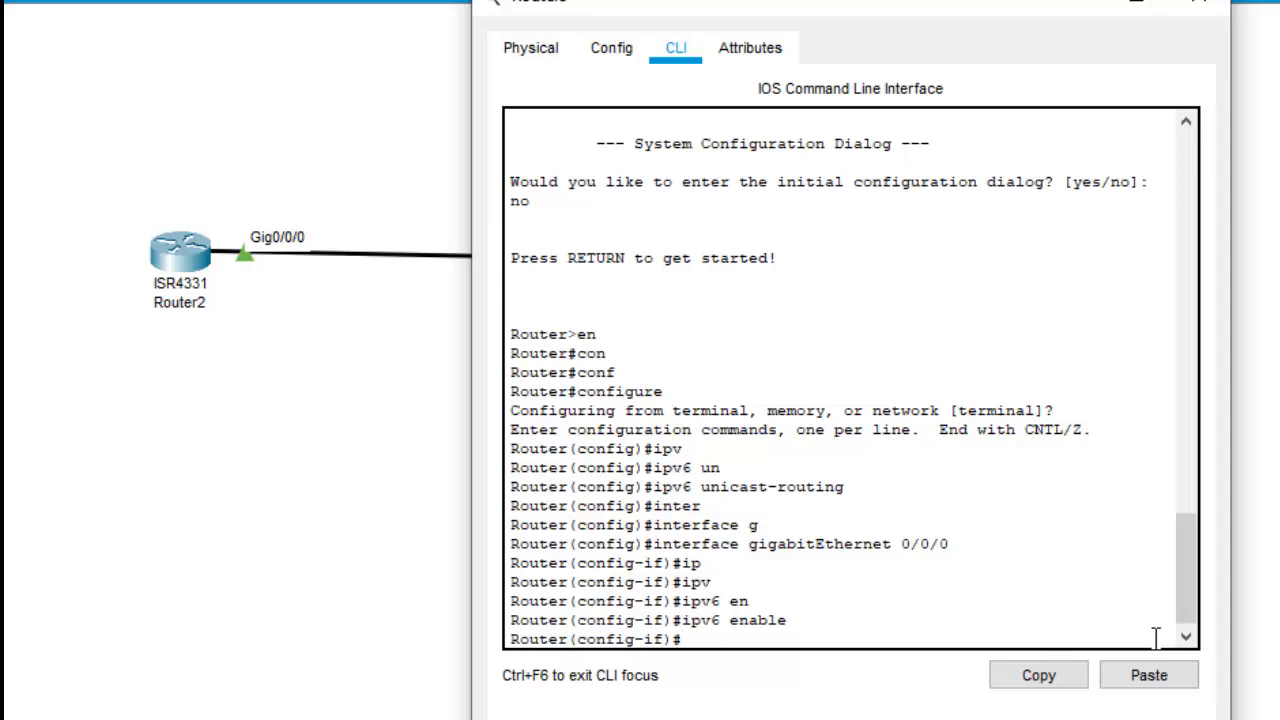
Configure Router3's GigabitEthernet 0/0/0 interface to obtain its IPv6 address through DHCP.
type("ipv")
key("Tab")
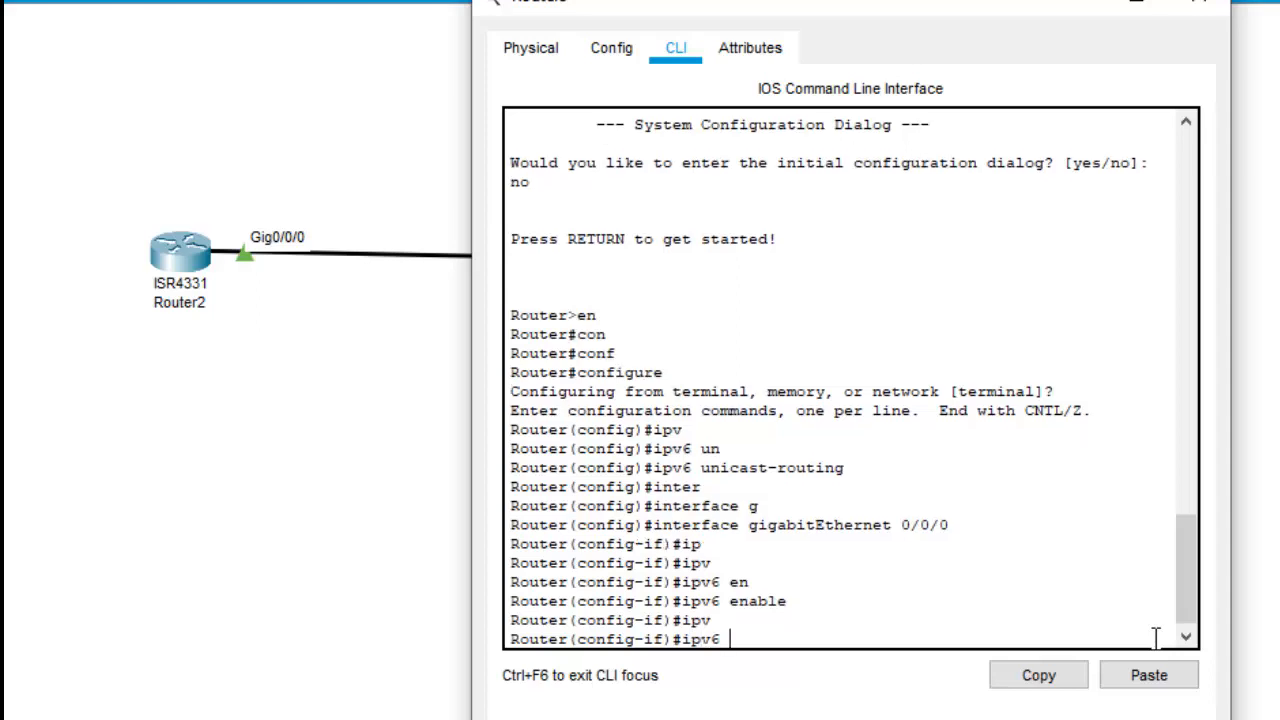
type("ad")
key("Tab")
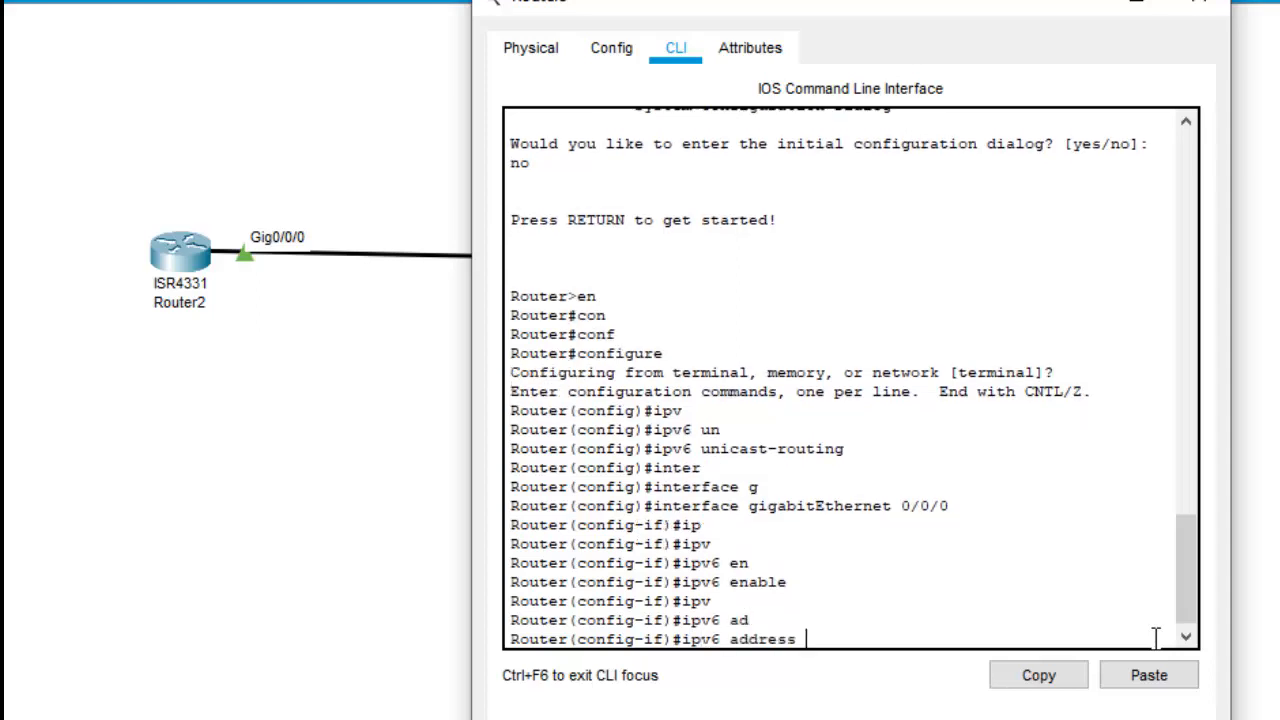
type("d")
key("Tab")
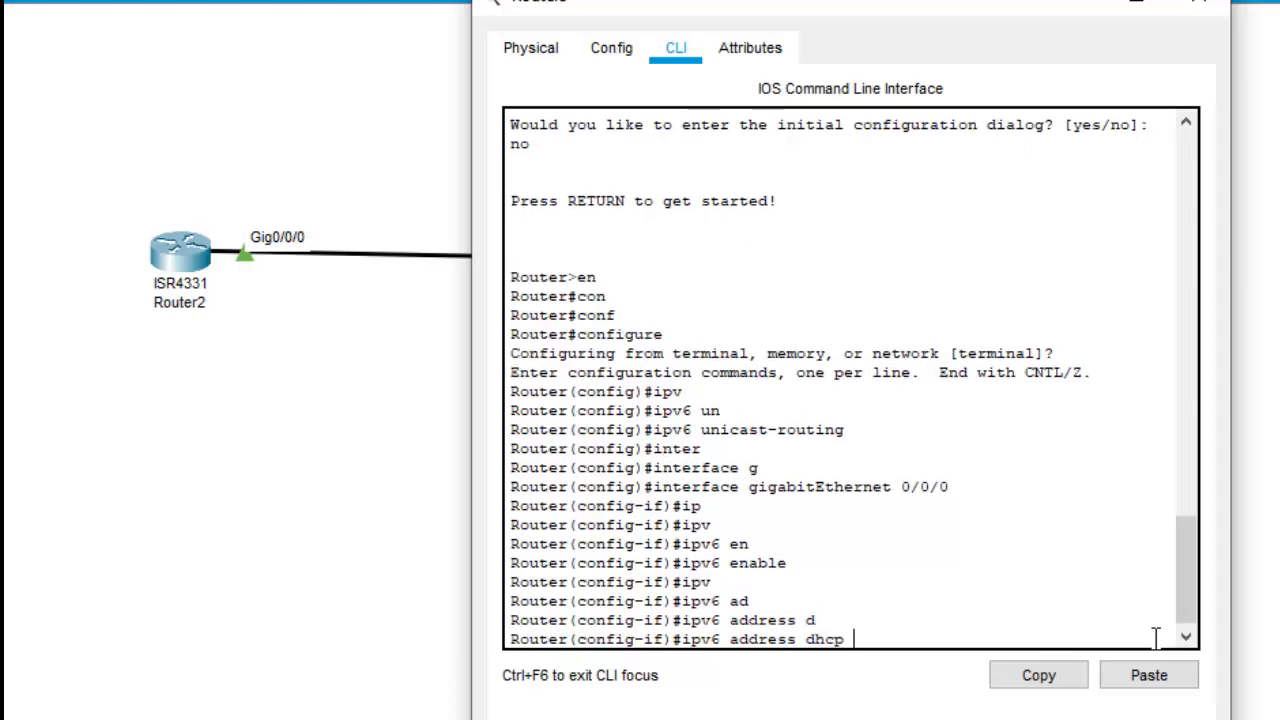
key("Return")
End the configuration session on Router3 and close its device window.
type("end")
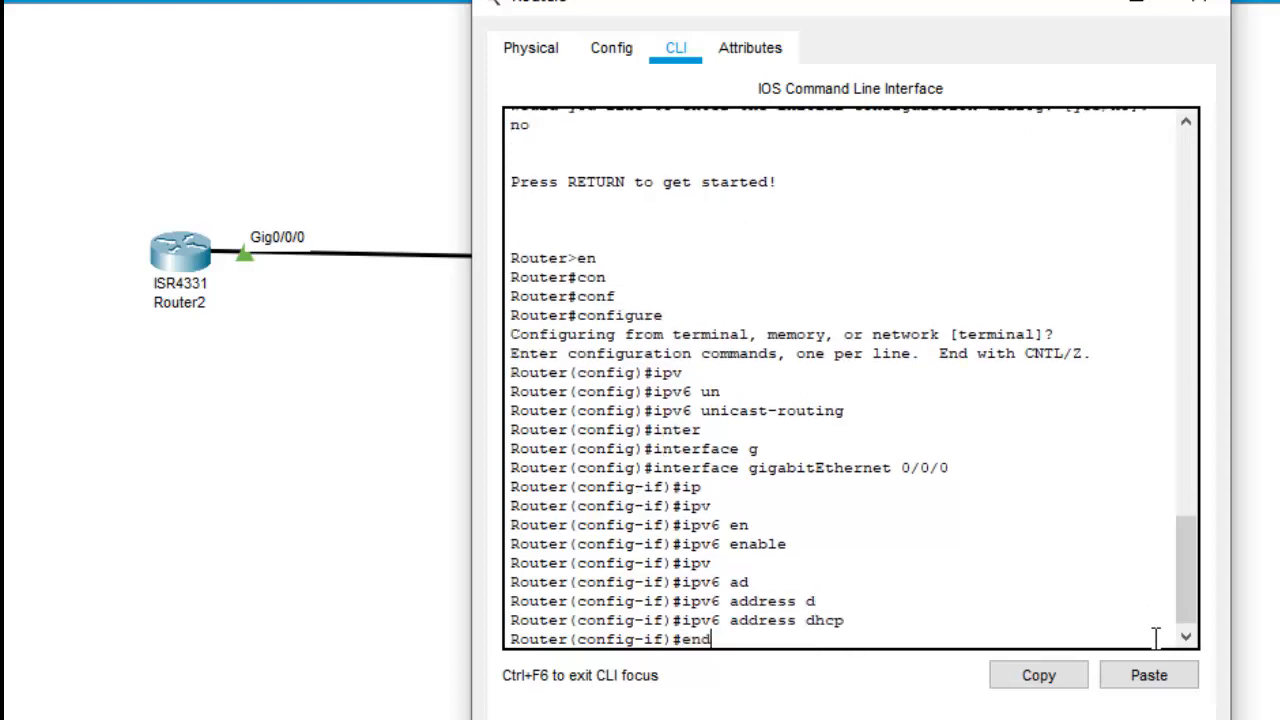
key("Return")
key("Return")
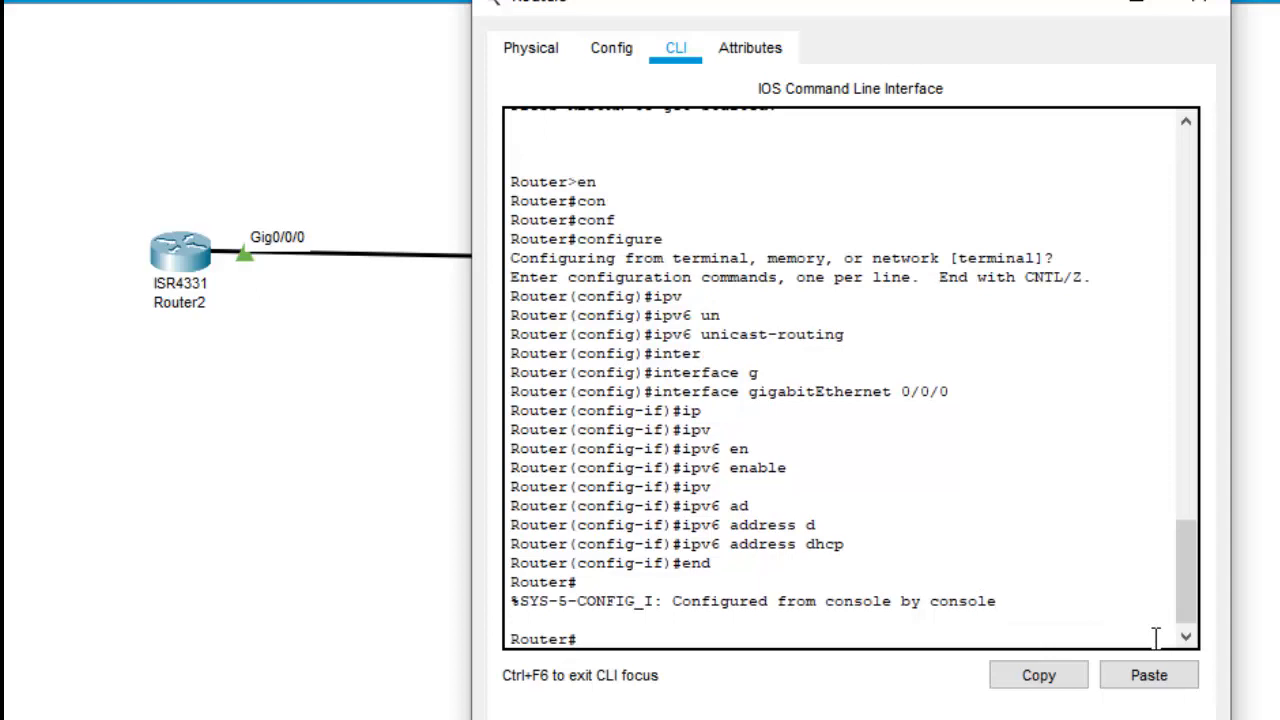
left_click(1200, 8)
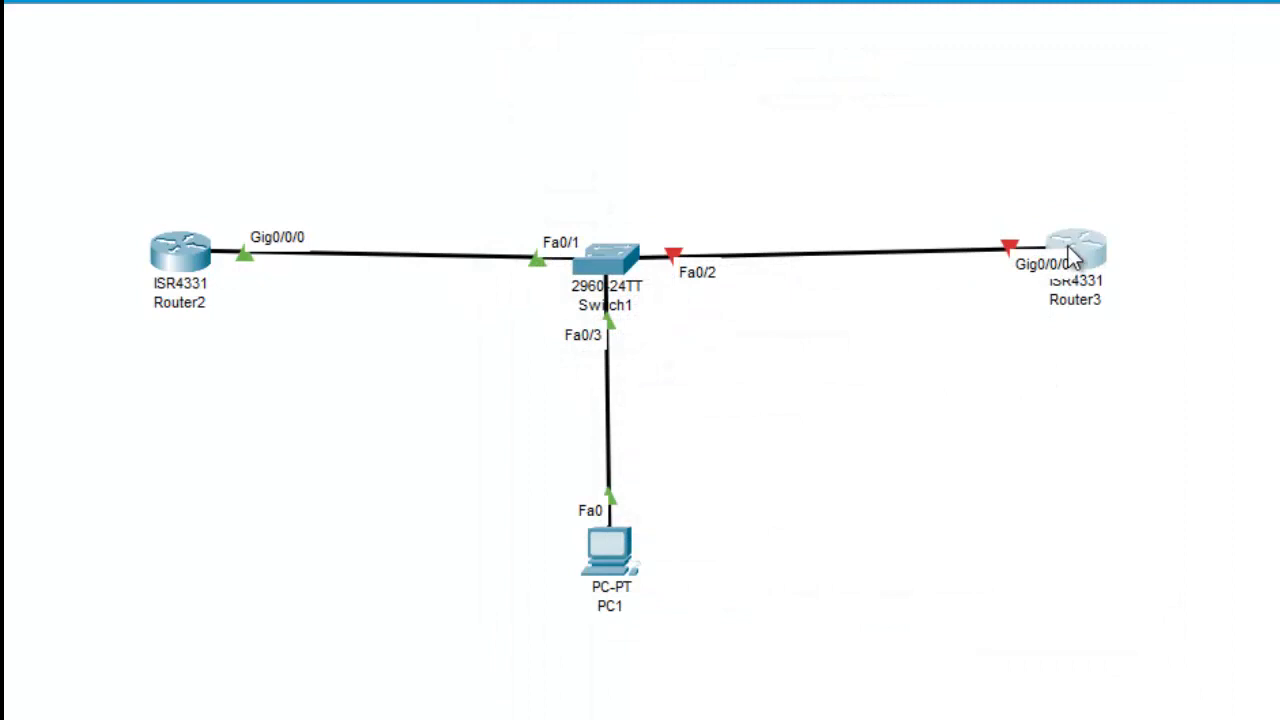
Reopen Router3's command line and enter interface configuration for GigabitEthernet 0/0/0 from global configuration mode.
left_click(1068, 246)
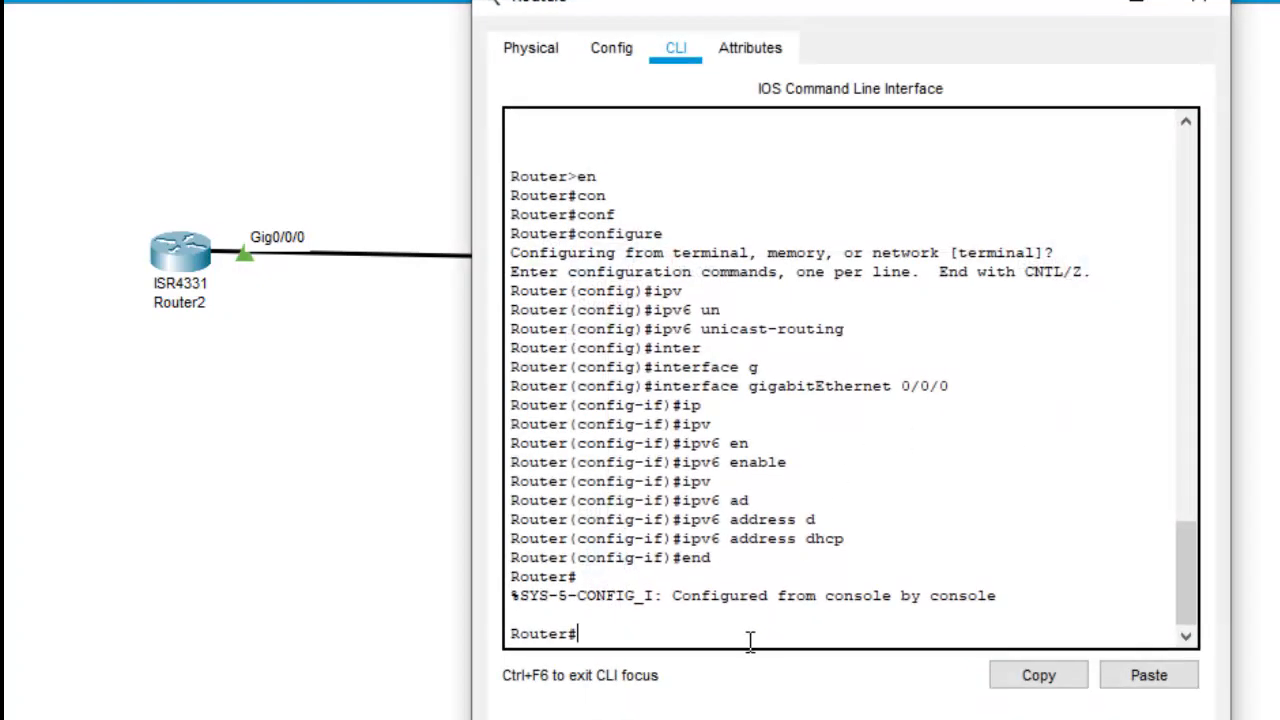
type("conf")
key("Tab")
key("Return")
type("inter")
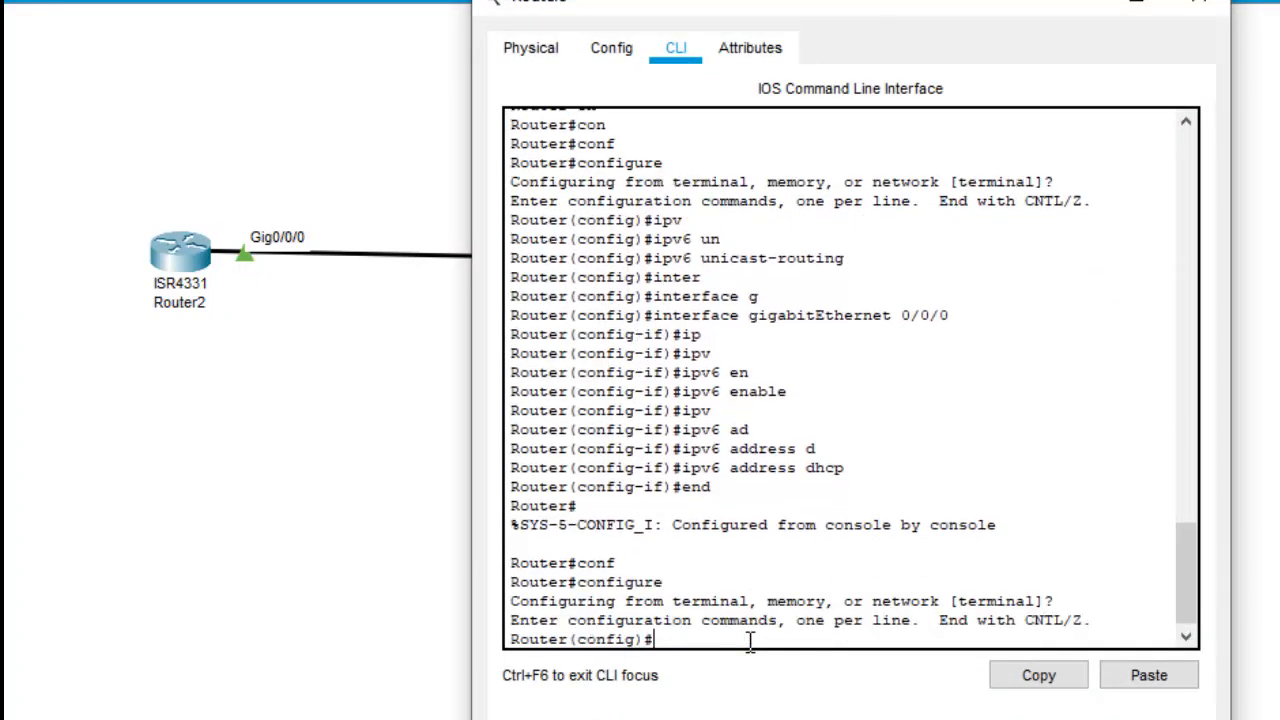
key("Tab")
type("g")
key("Tab")
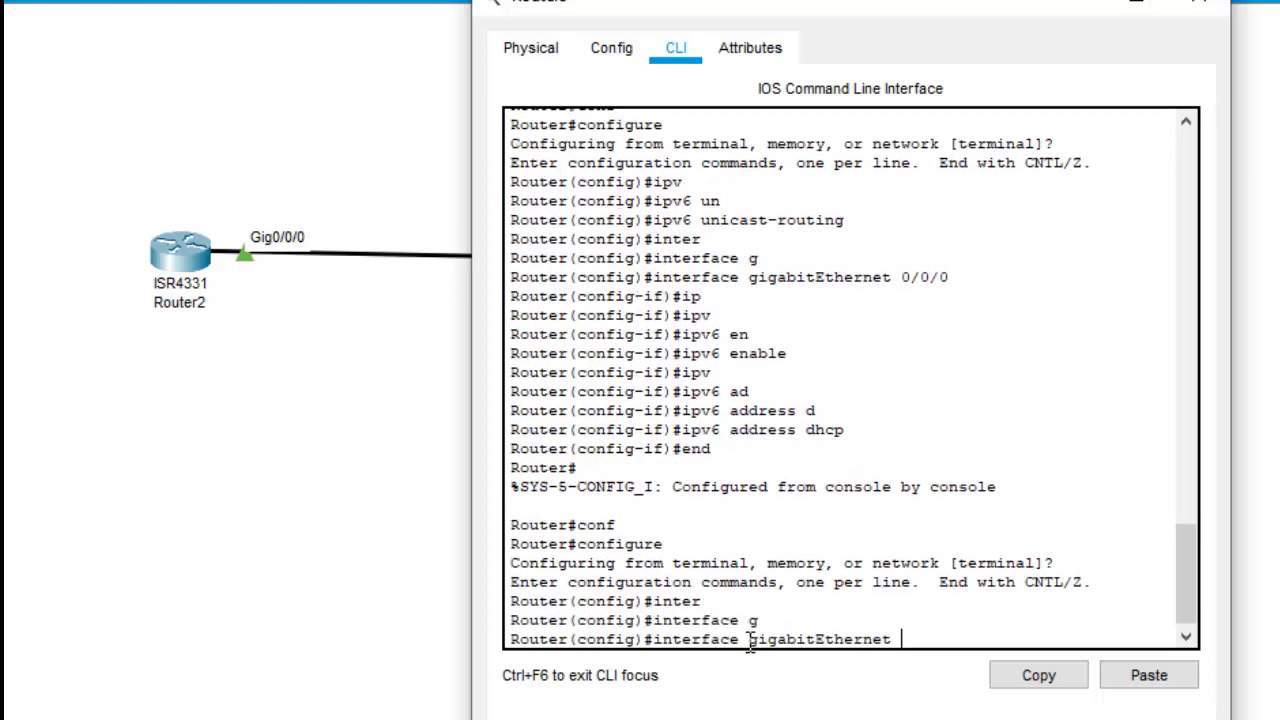
type("0/0/0")
key("Return")
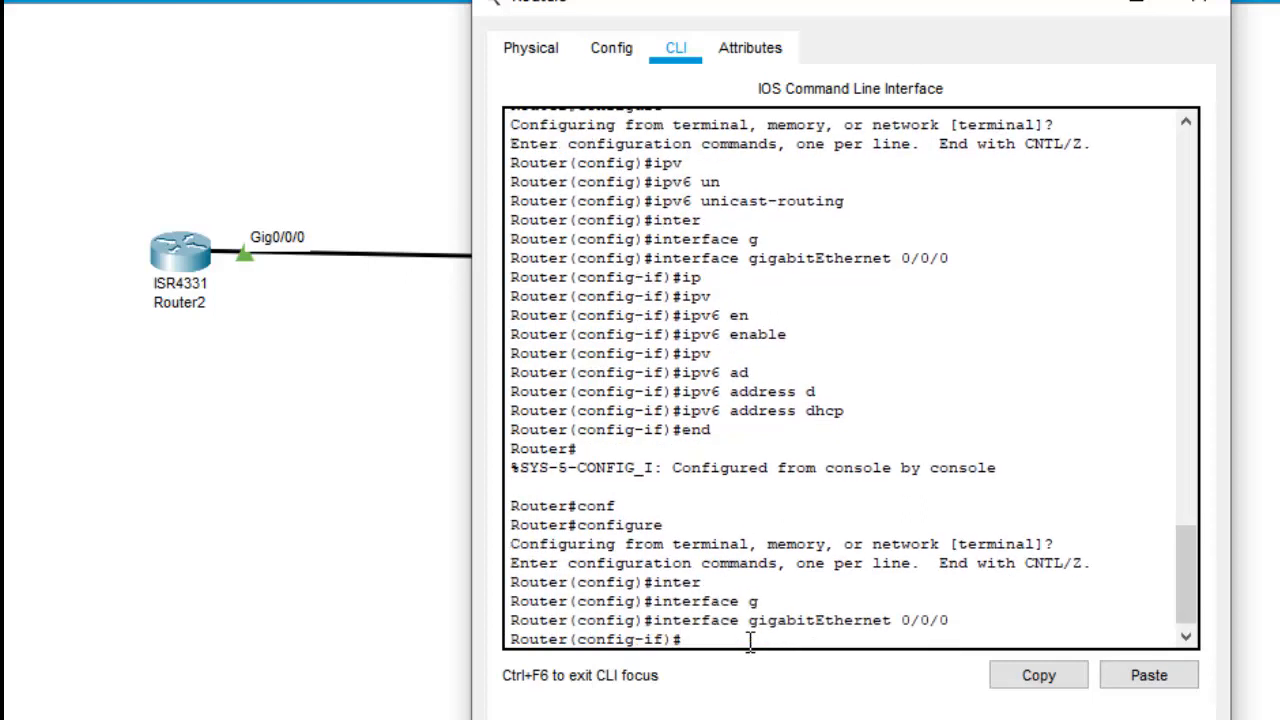
Enable Router3's GigabitEthernet 0/0/0 interface with no shutdown.
type("no shu")
key("Tab")
key("Return")
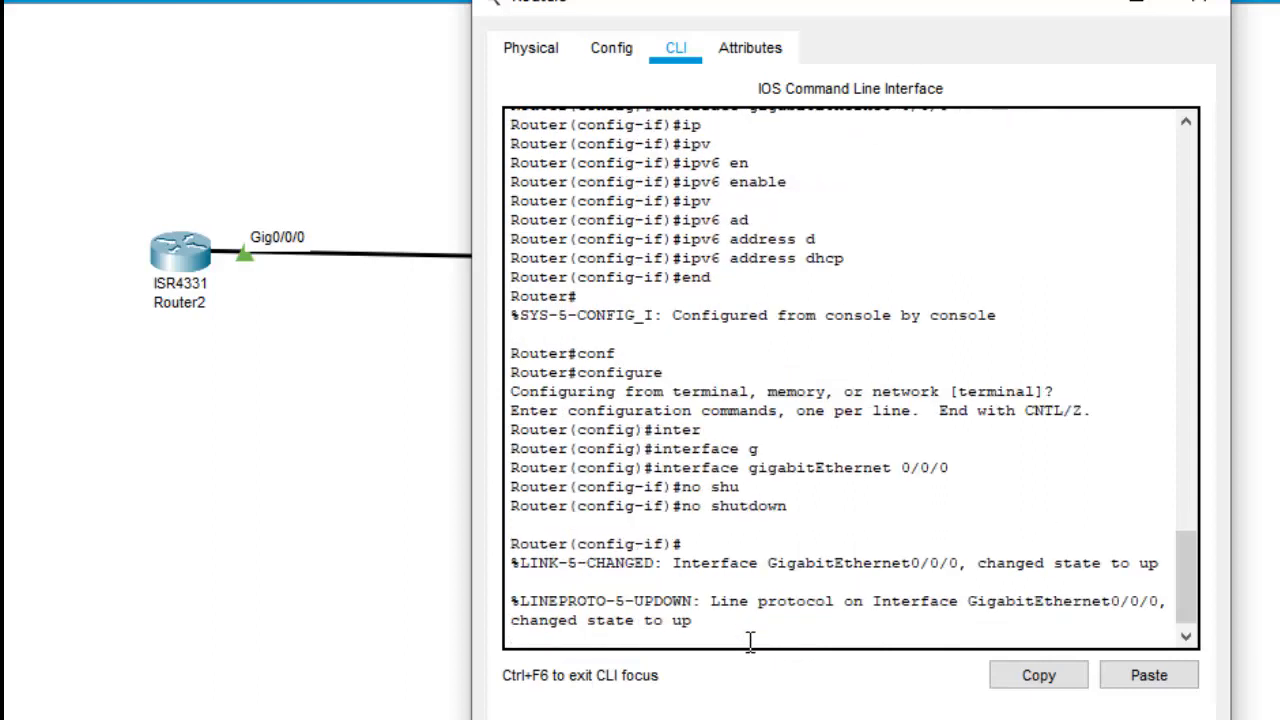
Exit interface configuration mode on Router3 and close its device window.
type("exut")
key("BackSpace")
key("BackSpace")
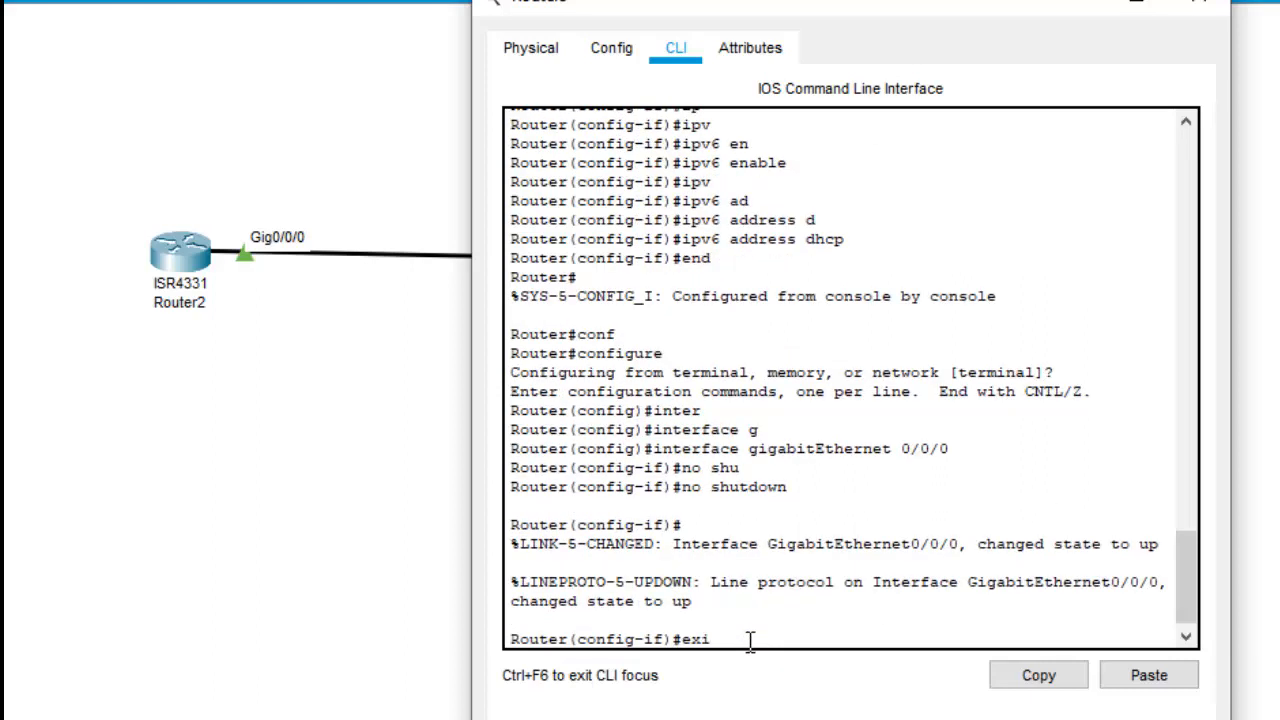
type("it")
key("Return")
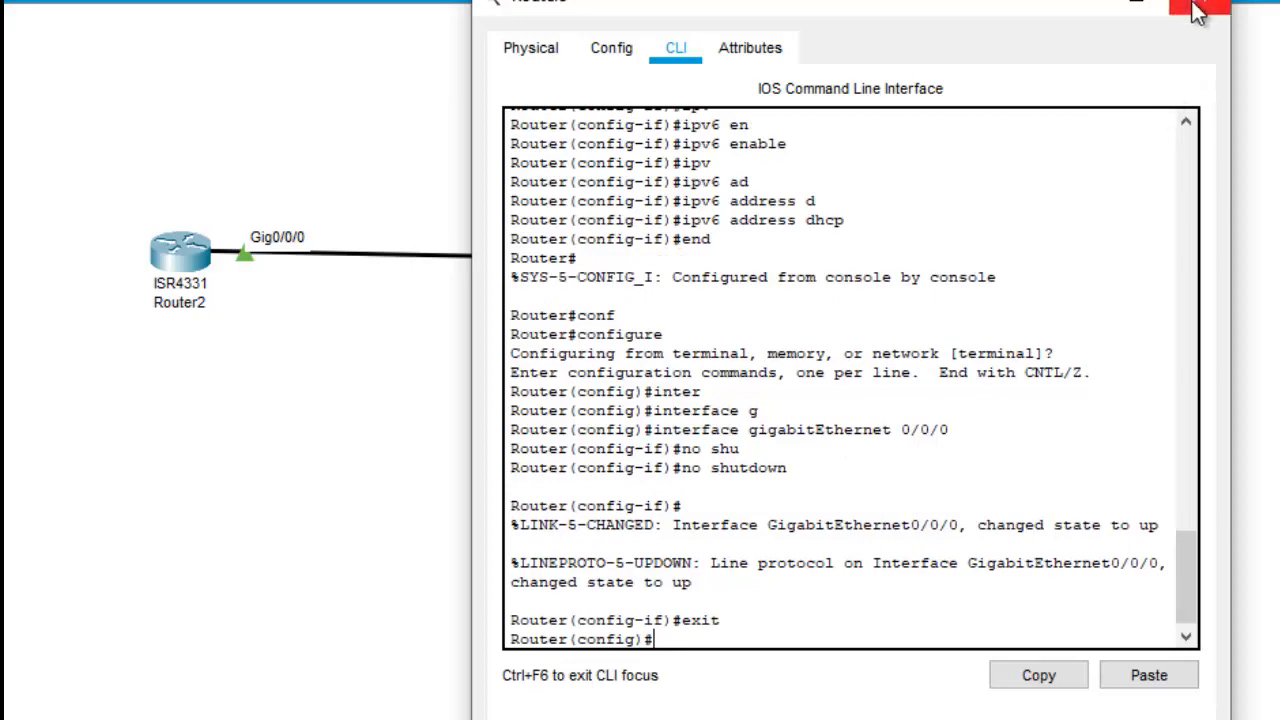
left_click(1198, 6)
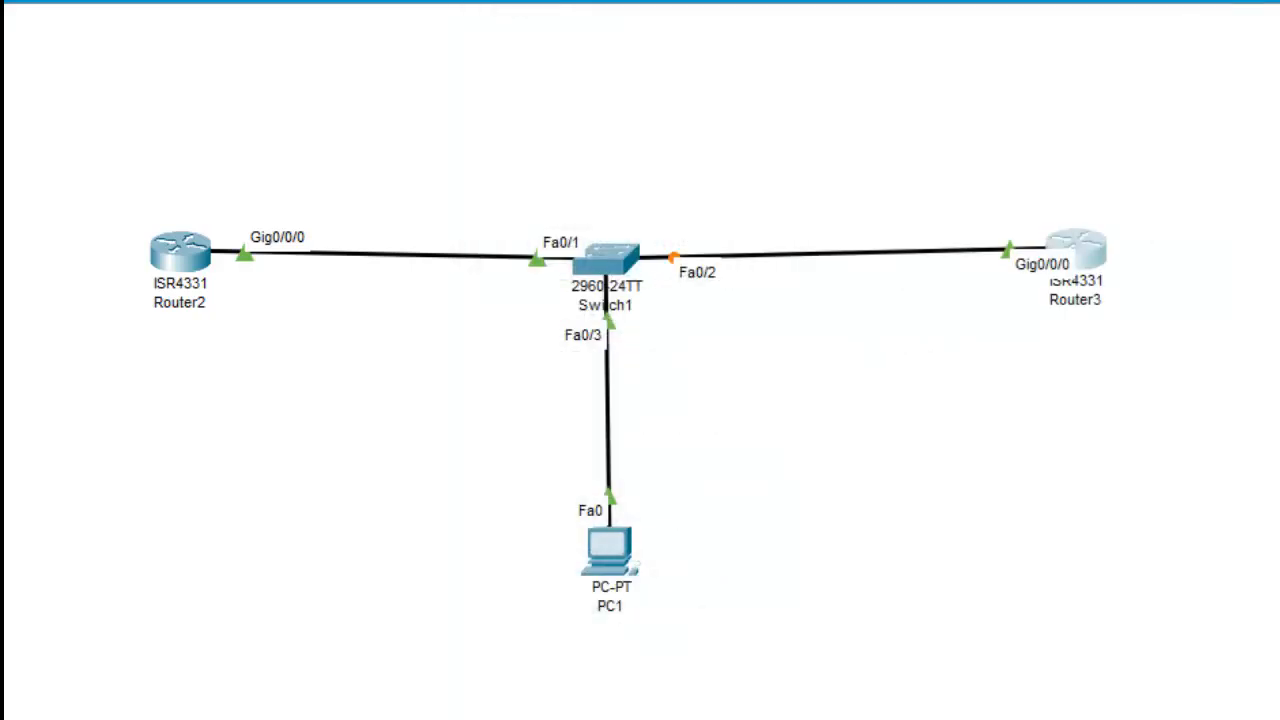